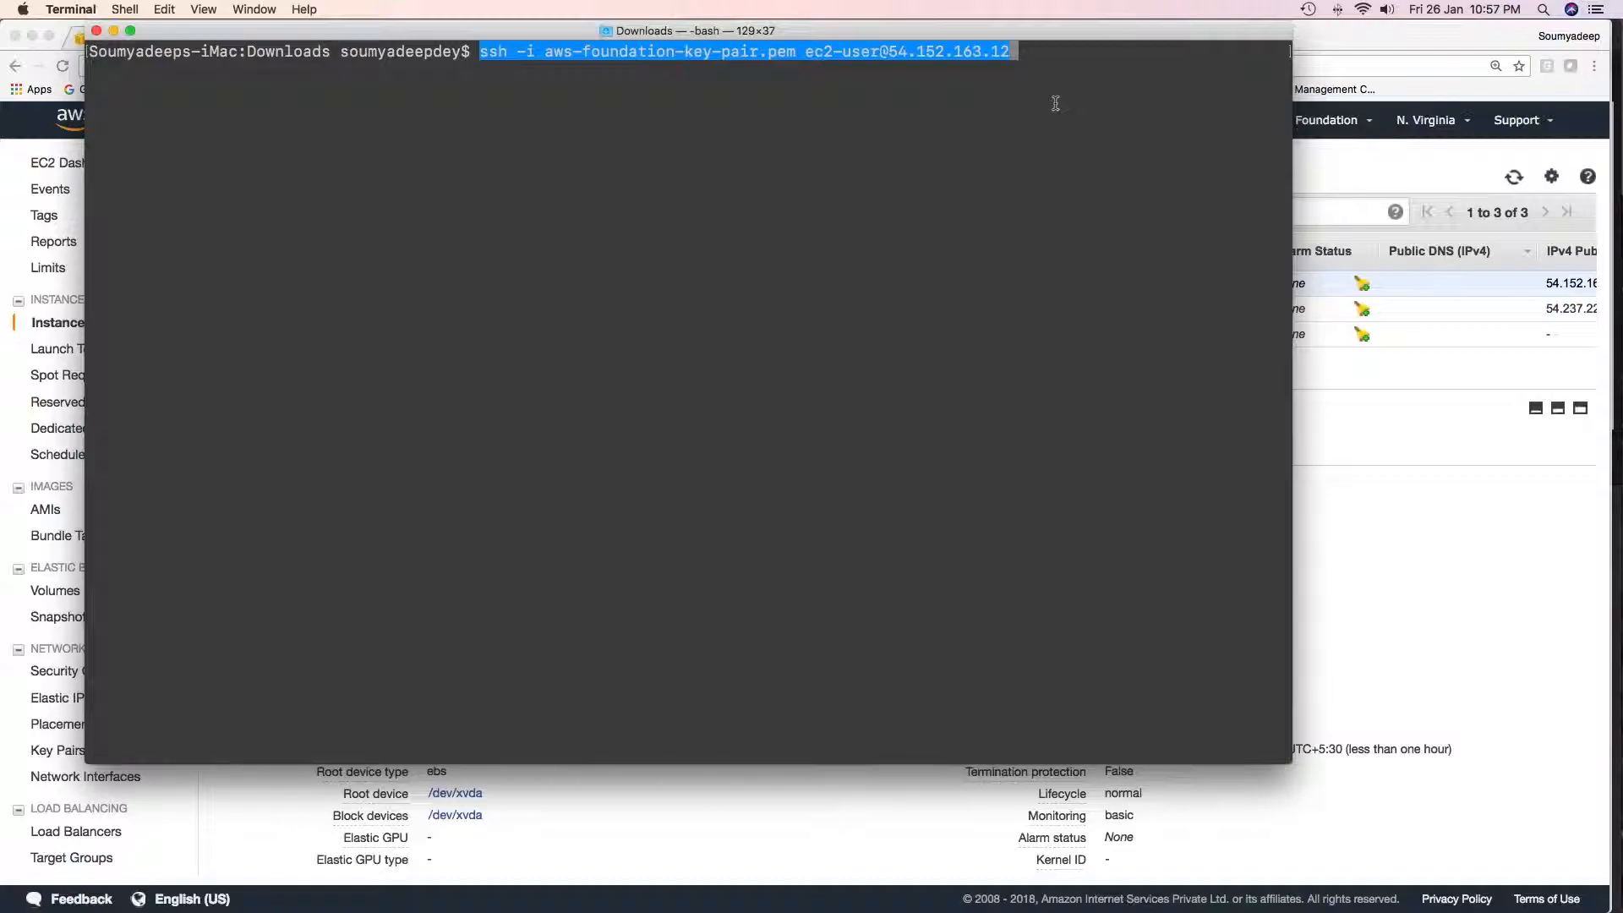
SSH into 54.152.163.12 as ec2-user with aws-foundation-key-pair.pem, accepting the host key
left_click_drag(888, 52, 1018, 51)
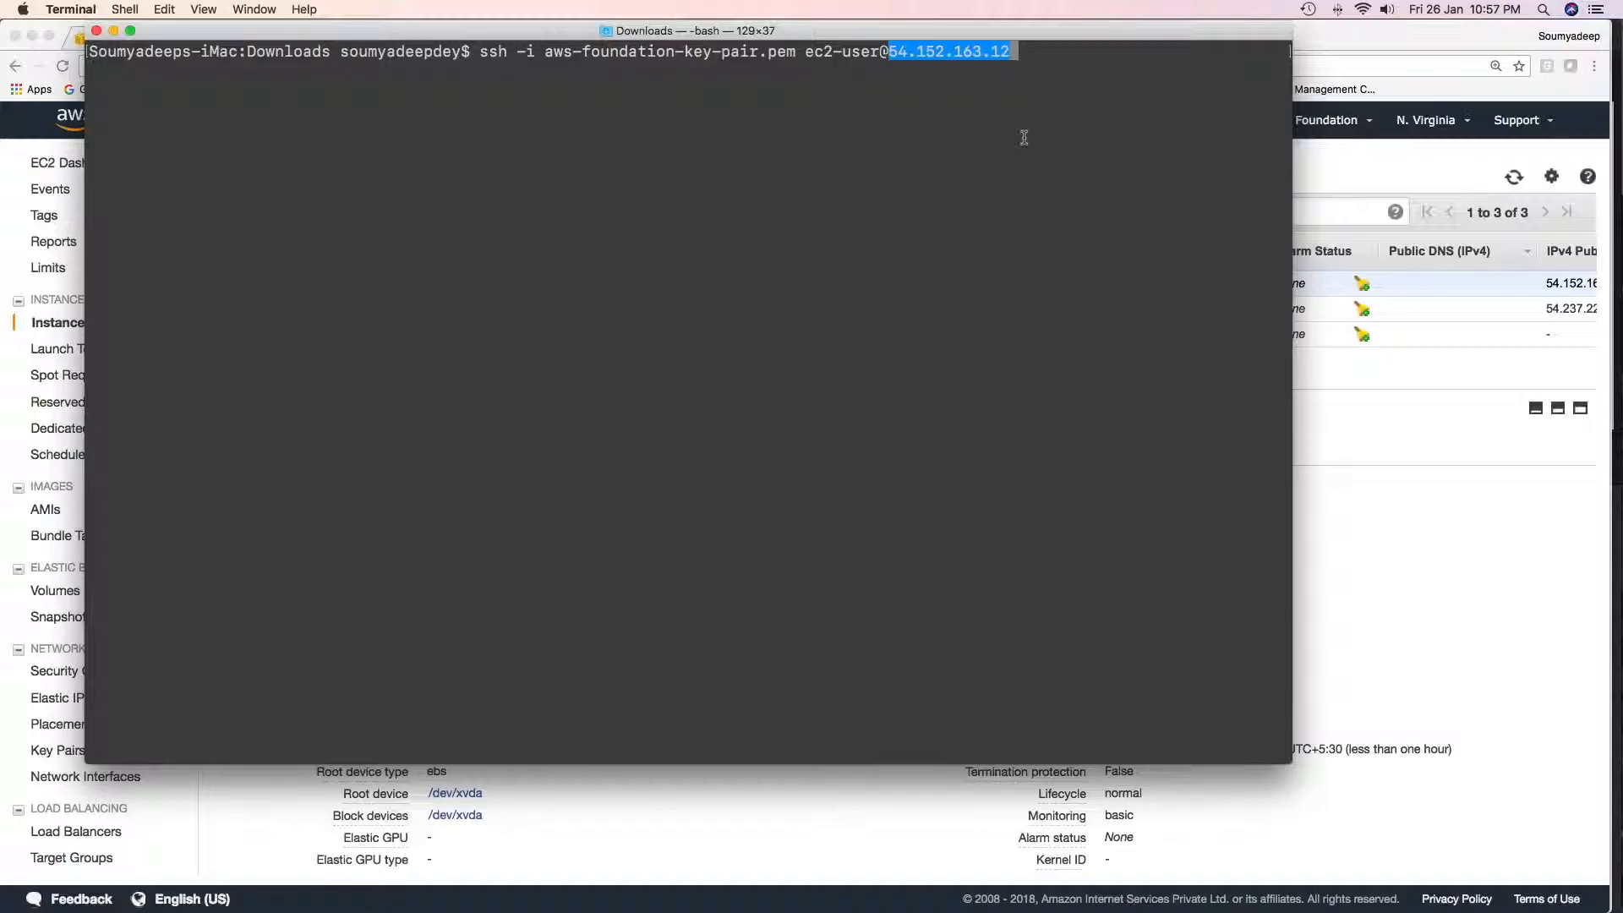
key("Return")
type("yes")
key("Return")
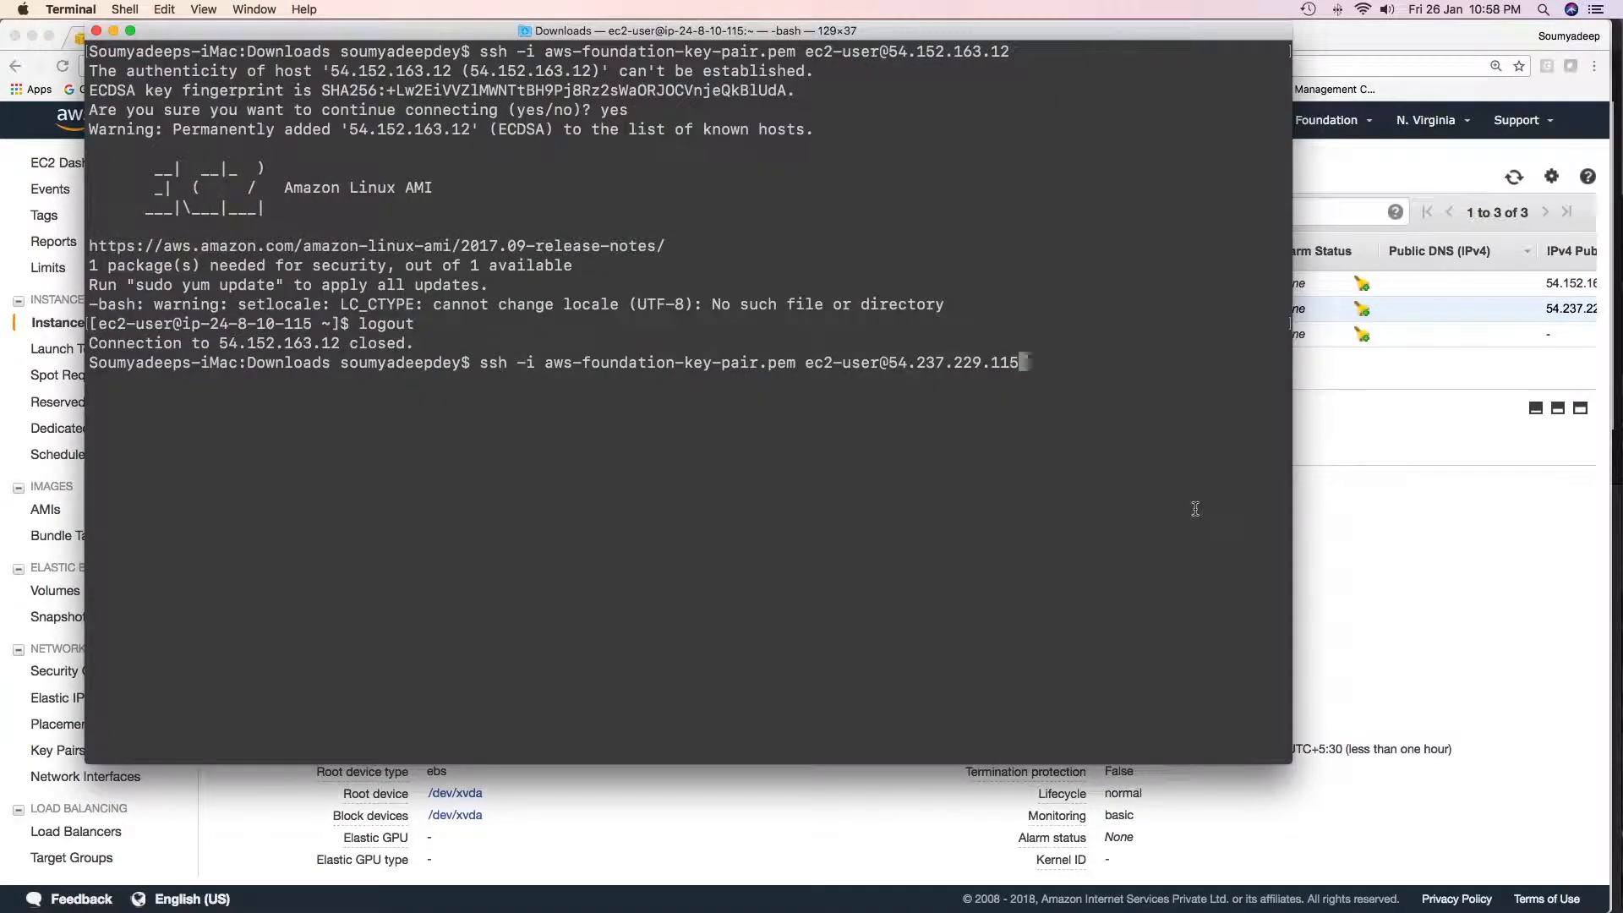
Try SSH to 54.237.229.115, which gets no response, then go back to the EC2 instance list
key("Return")
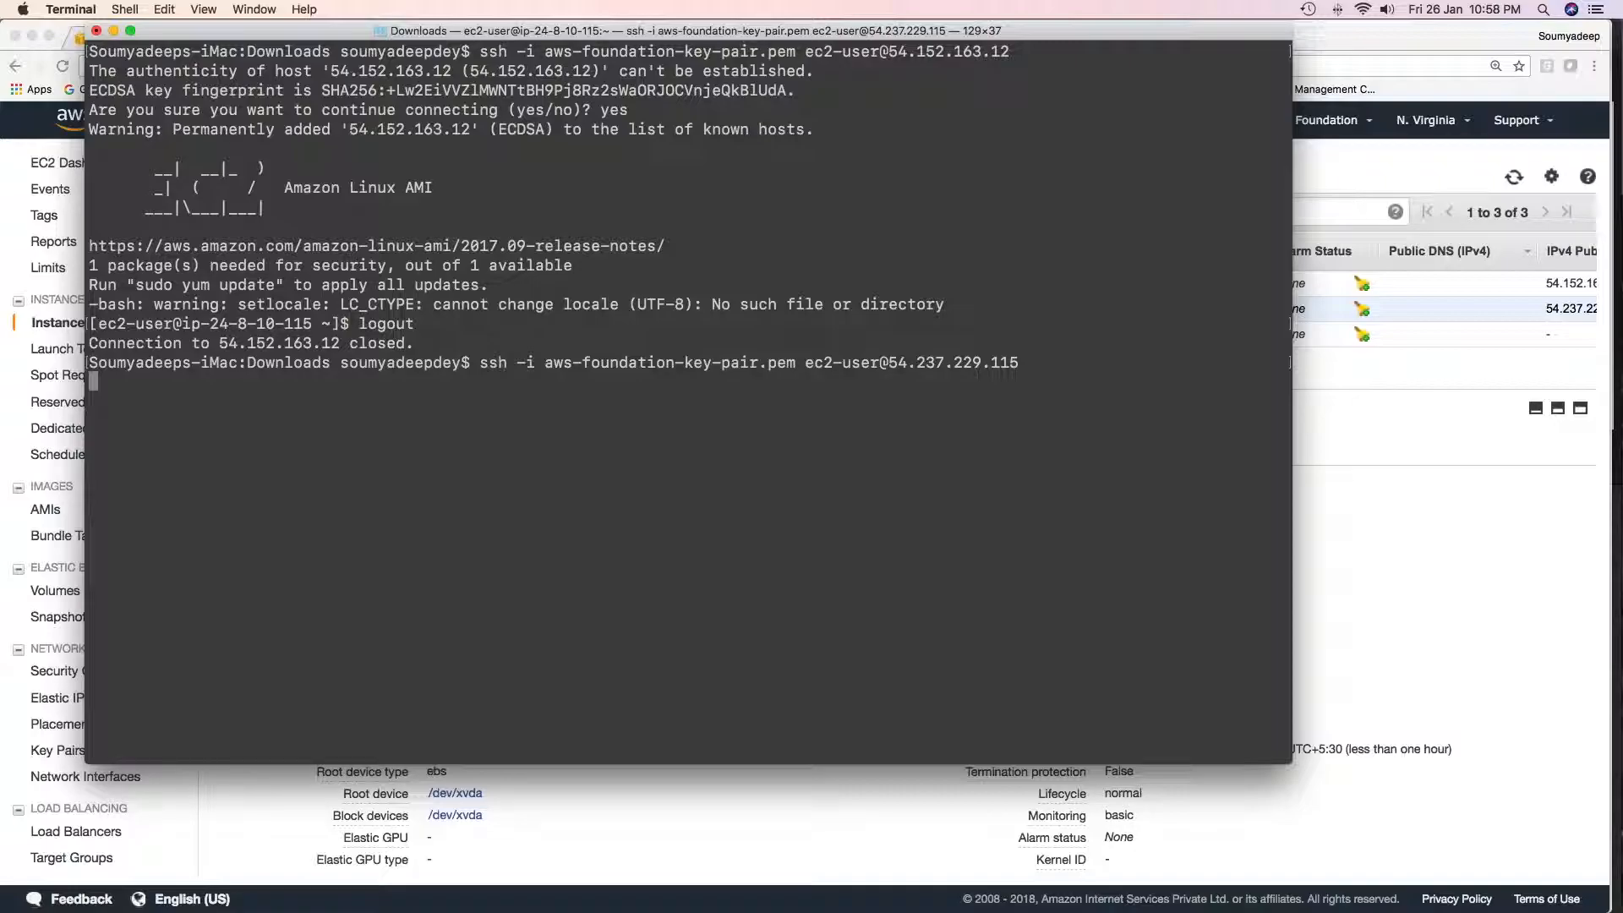
left_click_drag(890, 362, 1019, 364)
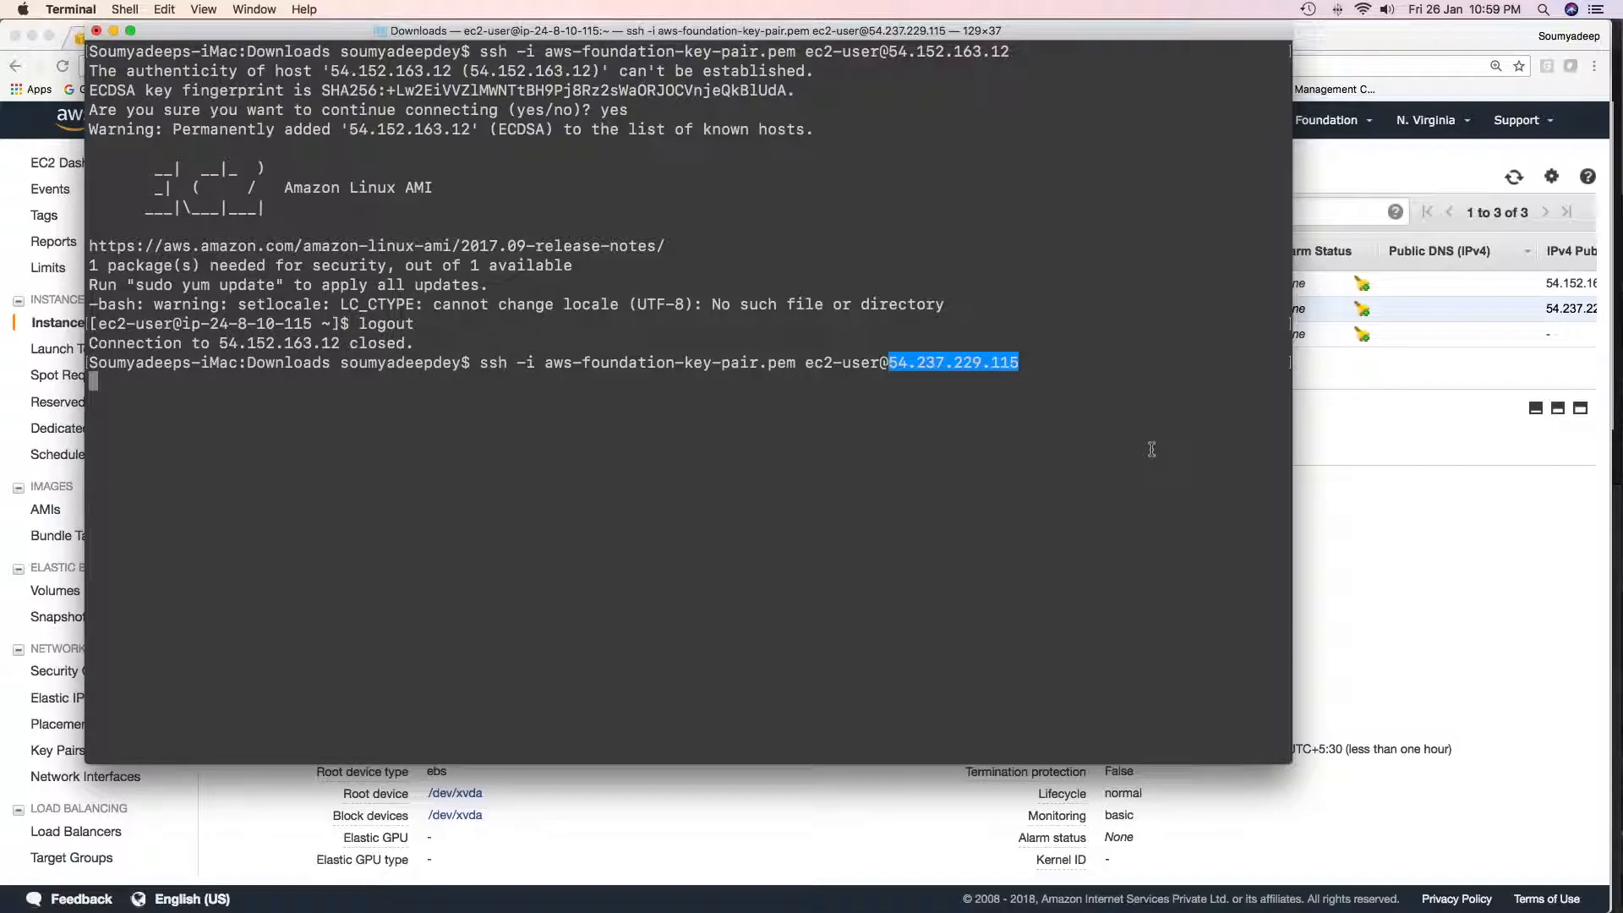
key("super+Tab")
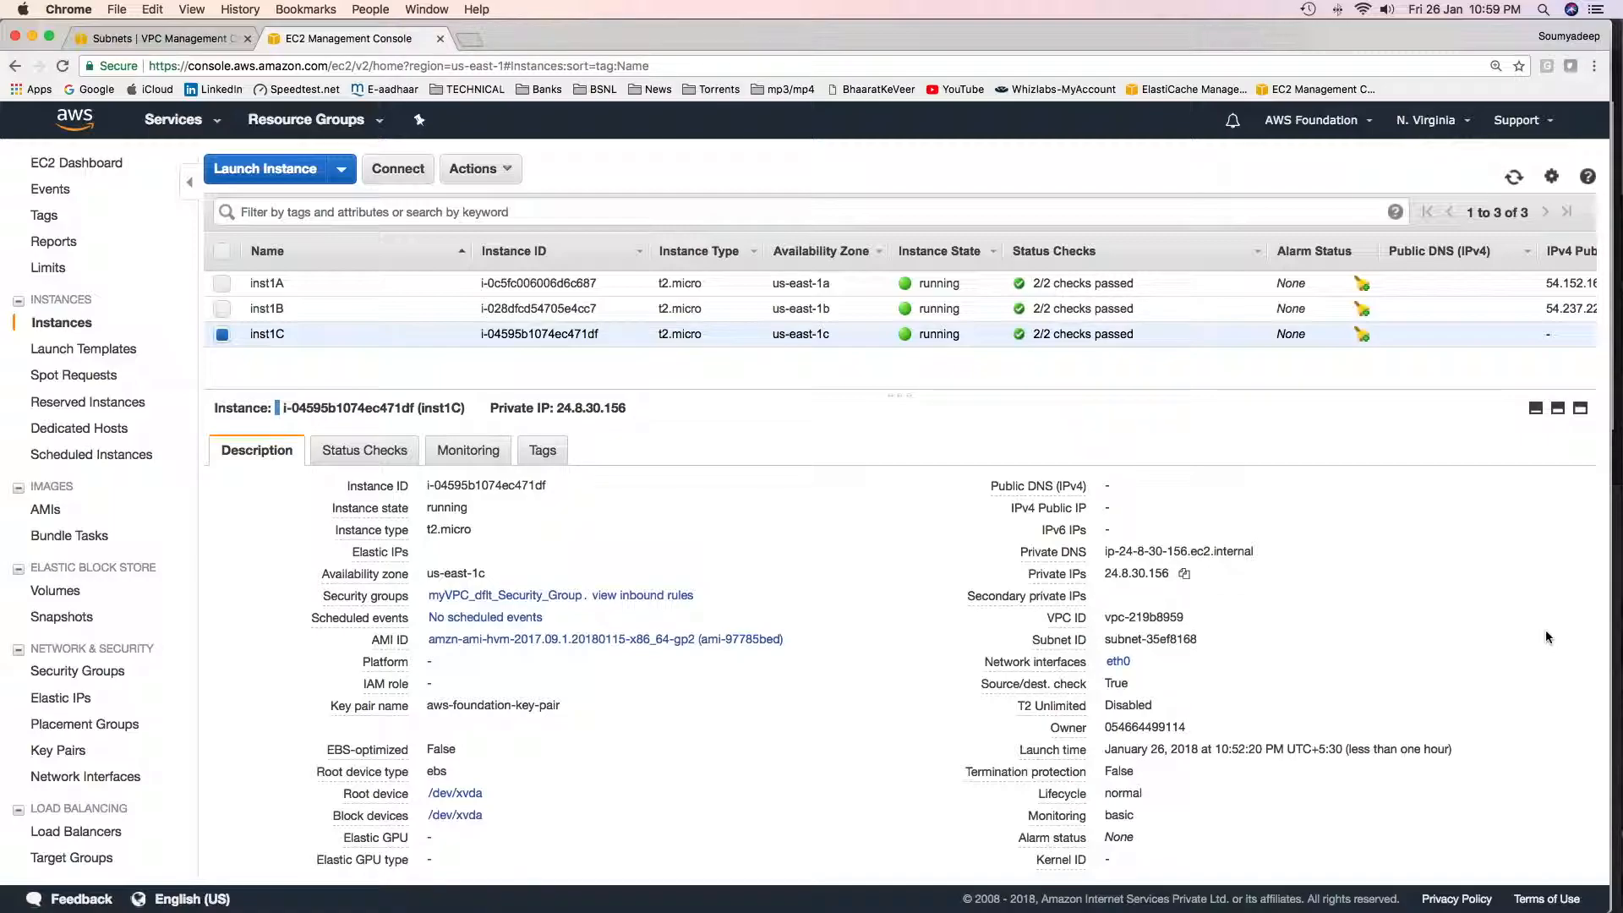
left_click_drag(1107, 507, 1139, 510)
Start a new Amazon Linux instance placed in network myVPC and subnet myVPC-subnet-1A
left_click(227, 168)
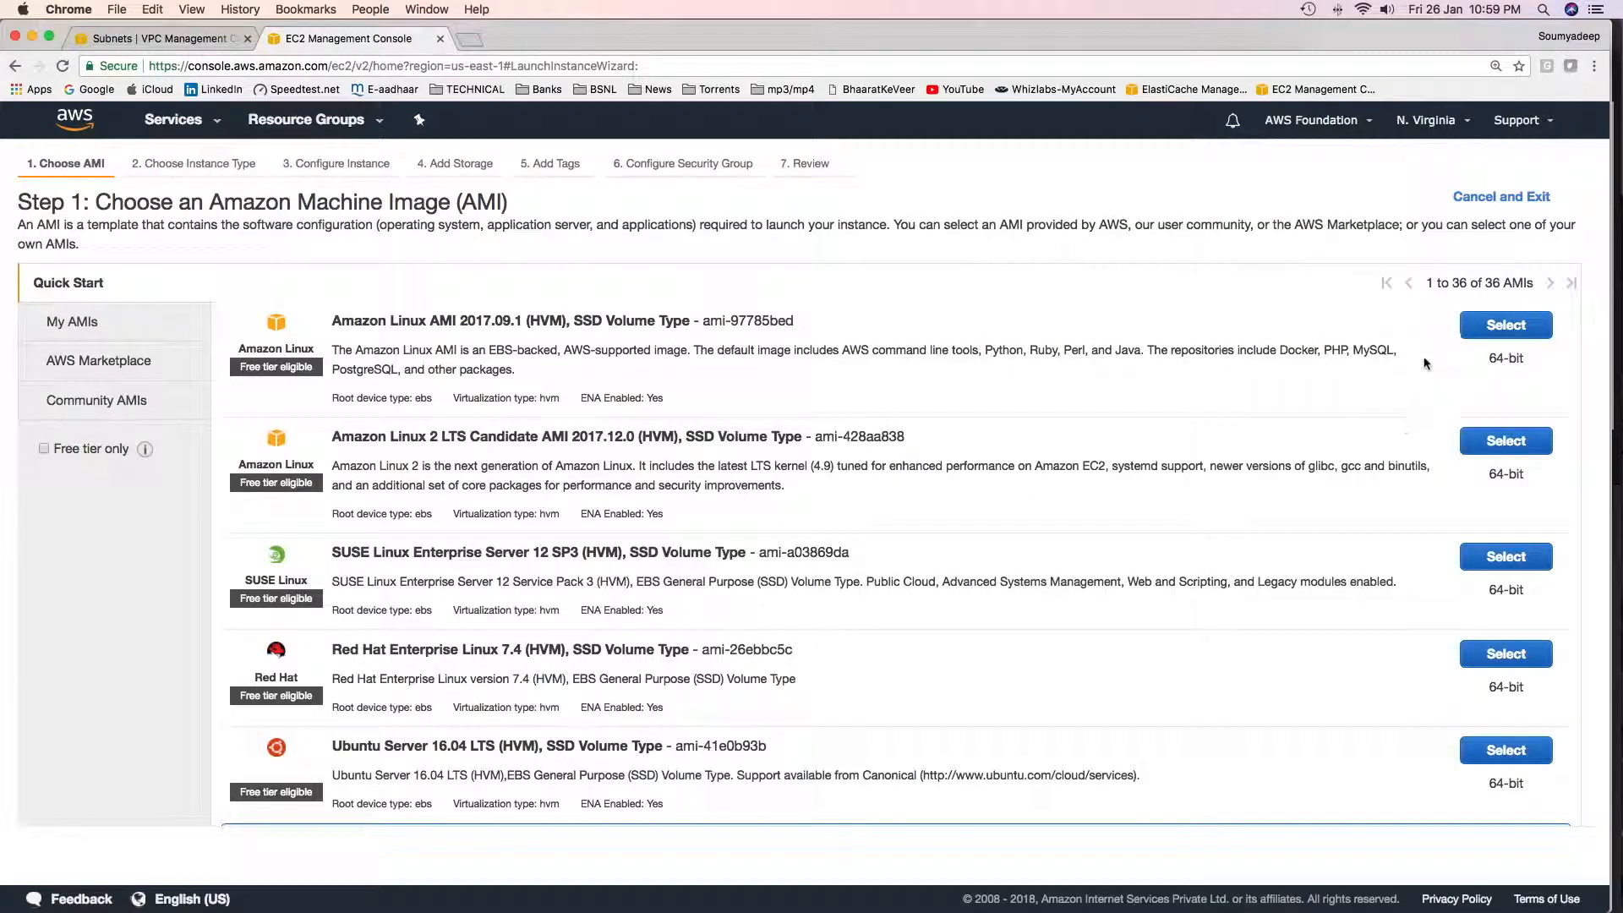
left_click(1504, 322)
left_click(1480, 851)
left_click(477, 350)
left_click(489, 368)
left_click(485, 382)
left_click(482, 382)
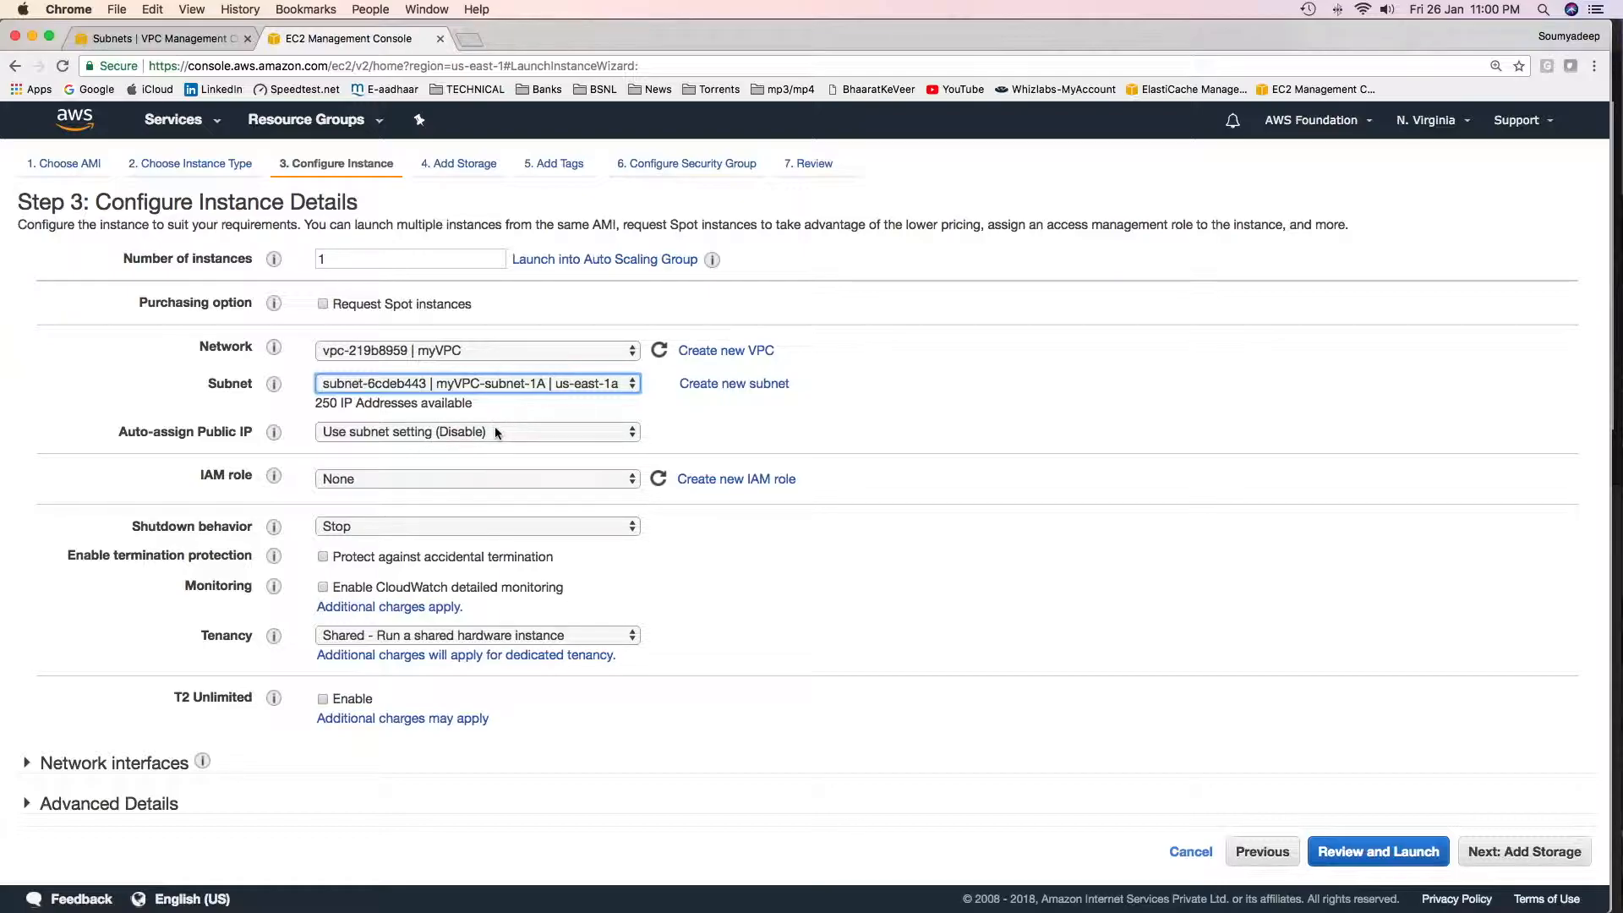
Tag it Name inst1A-without-public-IP, reuse myVPC_dflt_Security_Group, and launch it
left_click(1534, 852)
left_click(1534, 854)
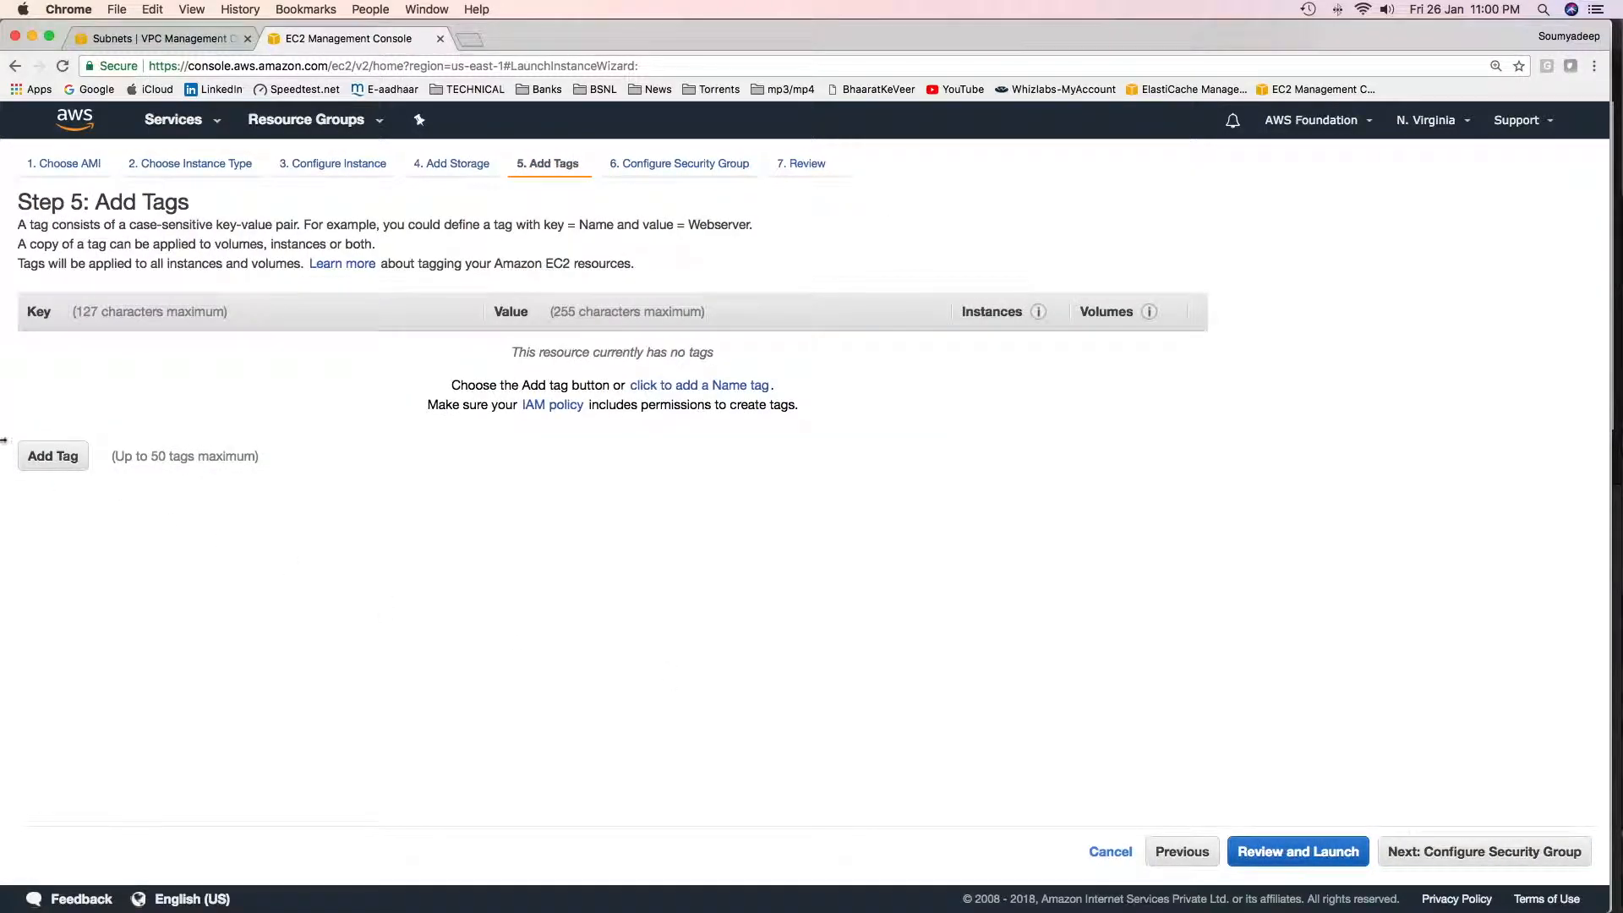
left_click(57, 448)
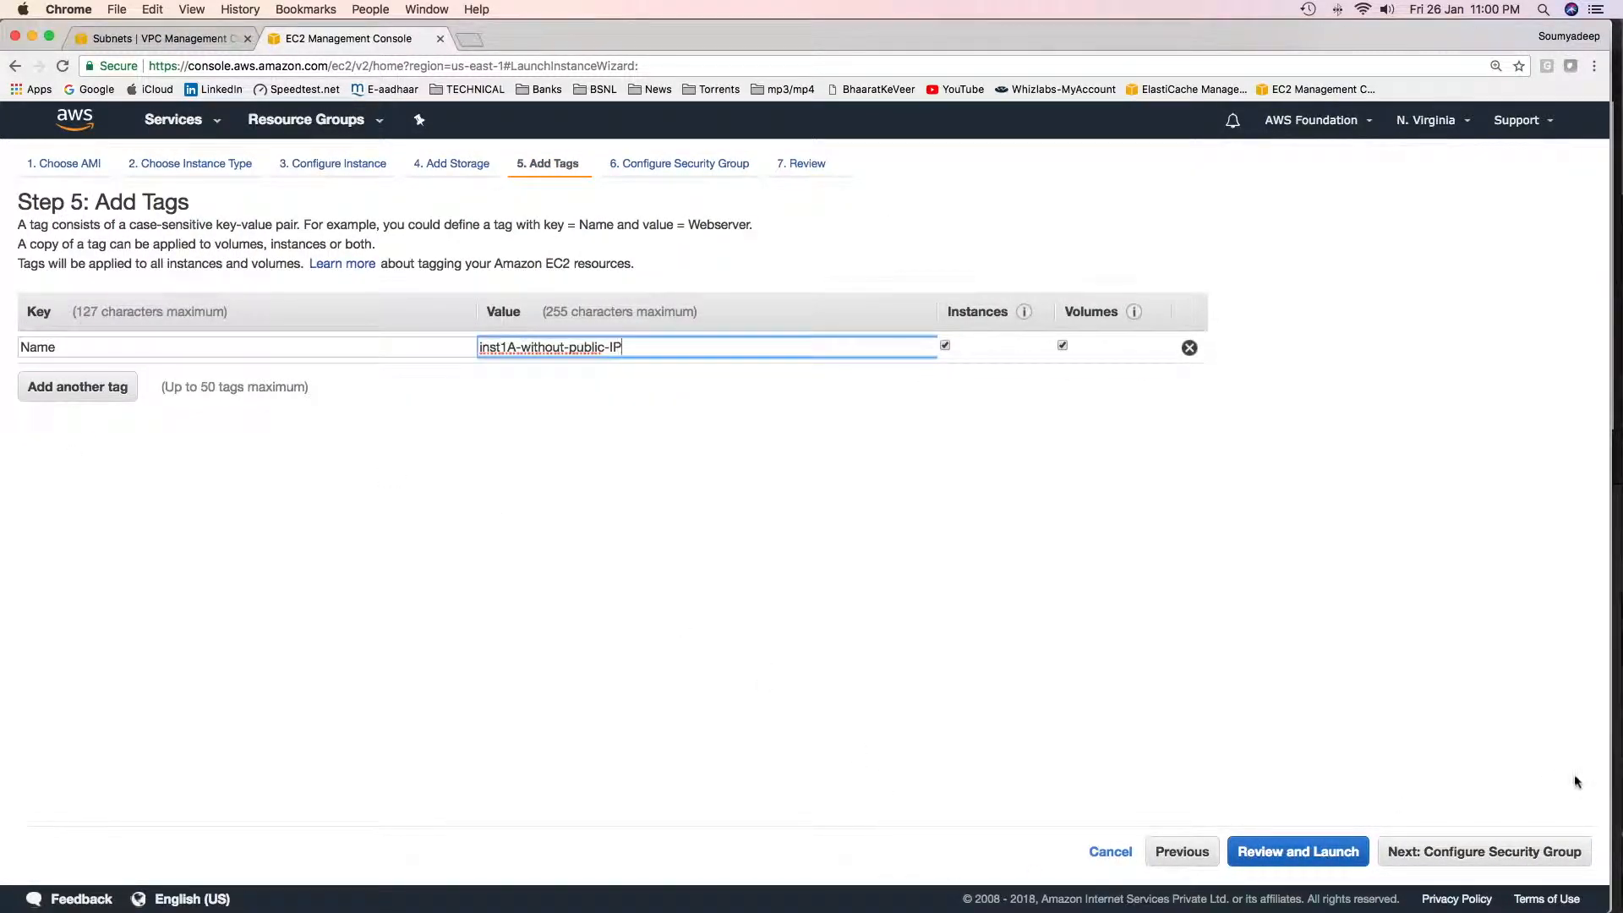
left_click(1522, 852)
left_click(301, 298)
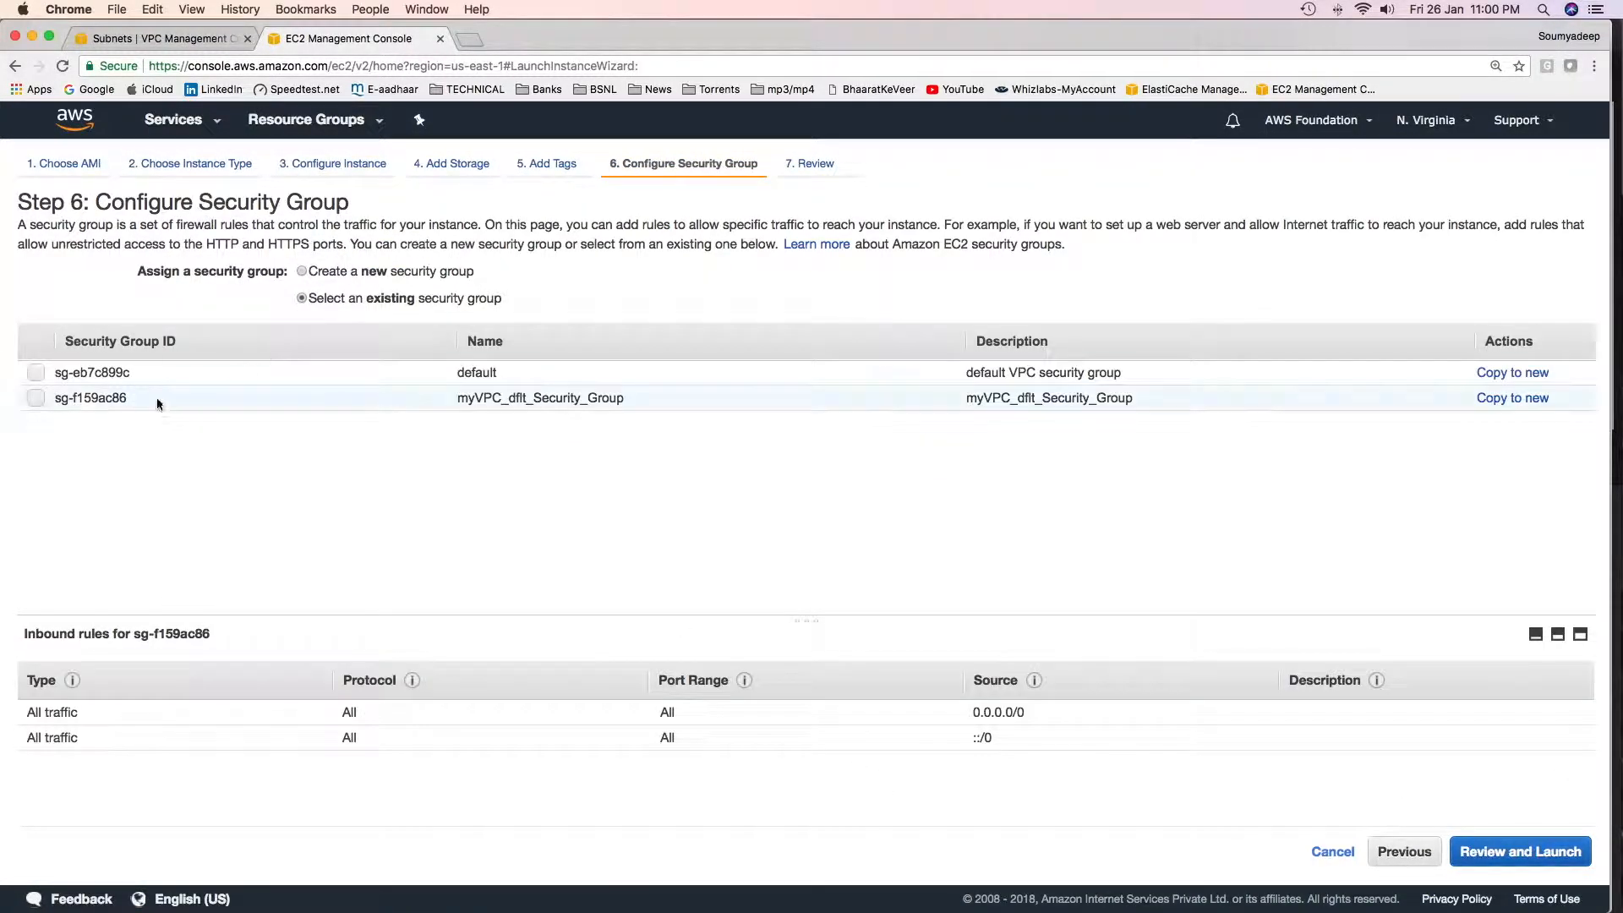
left_click(36, 397)
left_click(1547, 854)
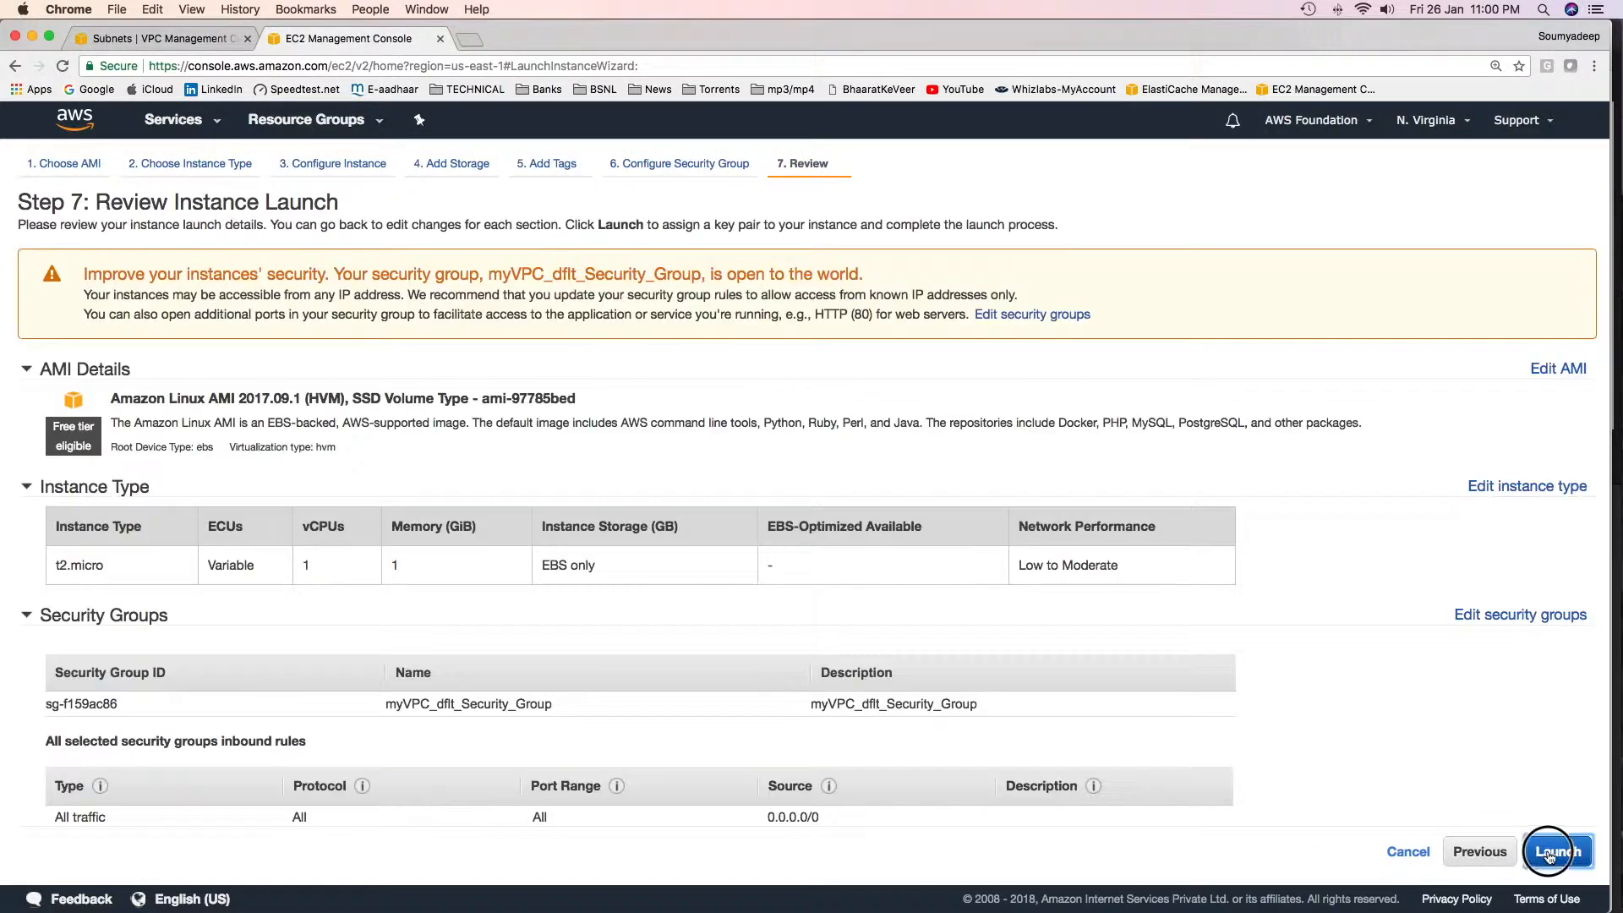
left_click(1549, 853)
left_click(589, 614)
left_click(1020, 671)
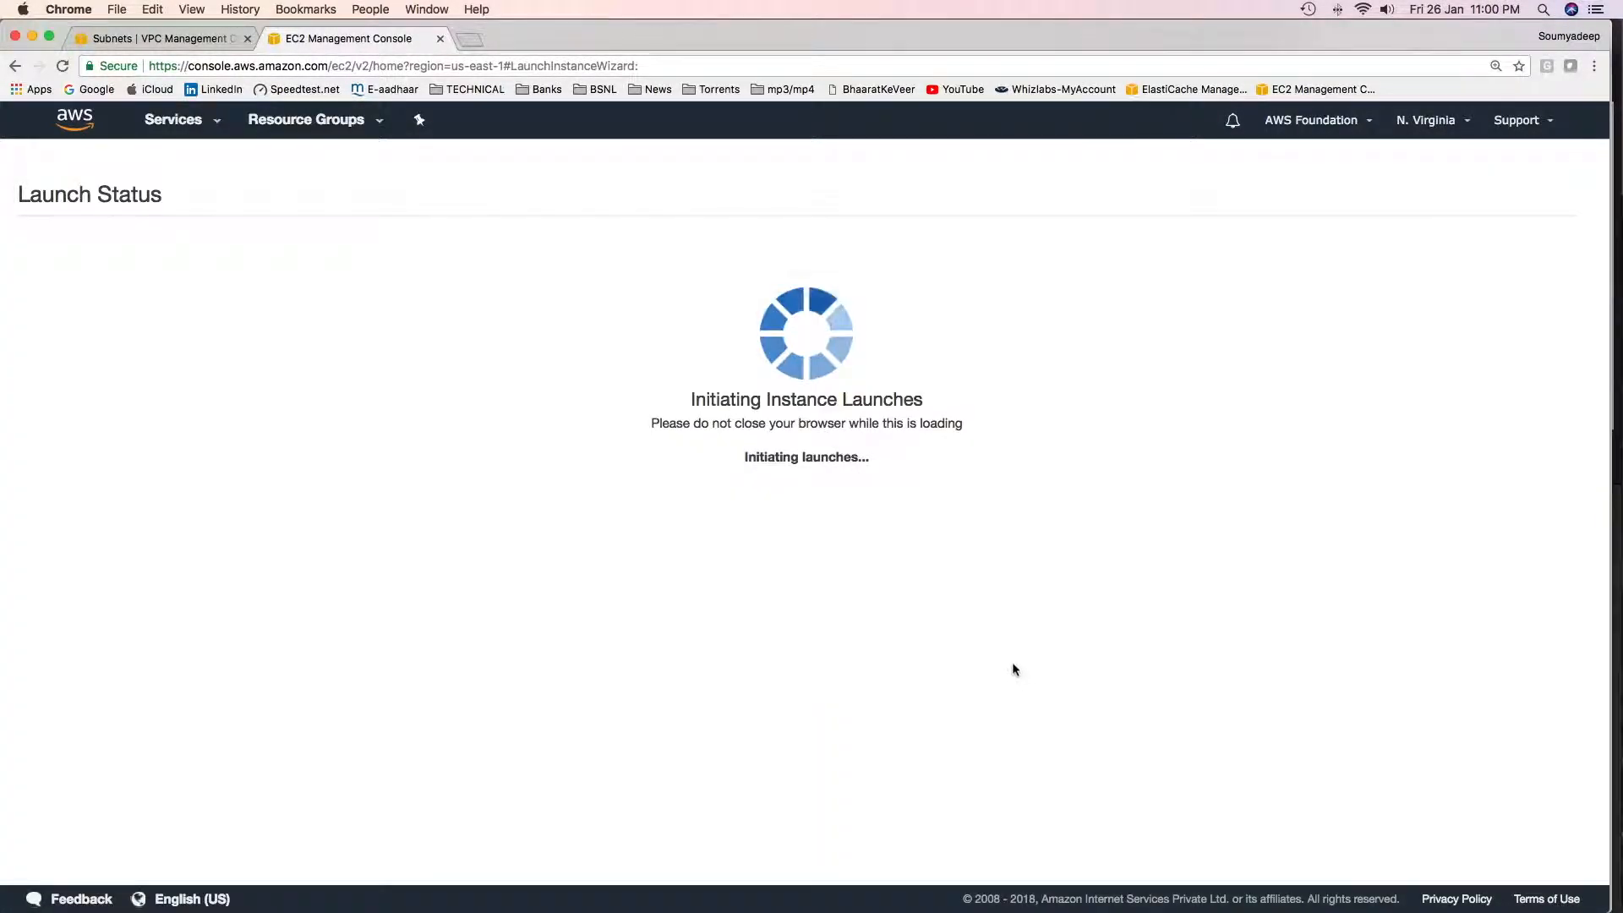
Select inst1A-without-public-IP in the instance list to see its private IP 24.8.10.23
left_click(1494, 771)
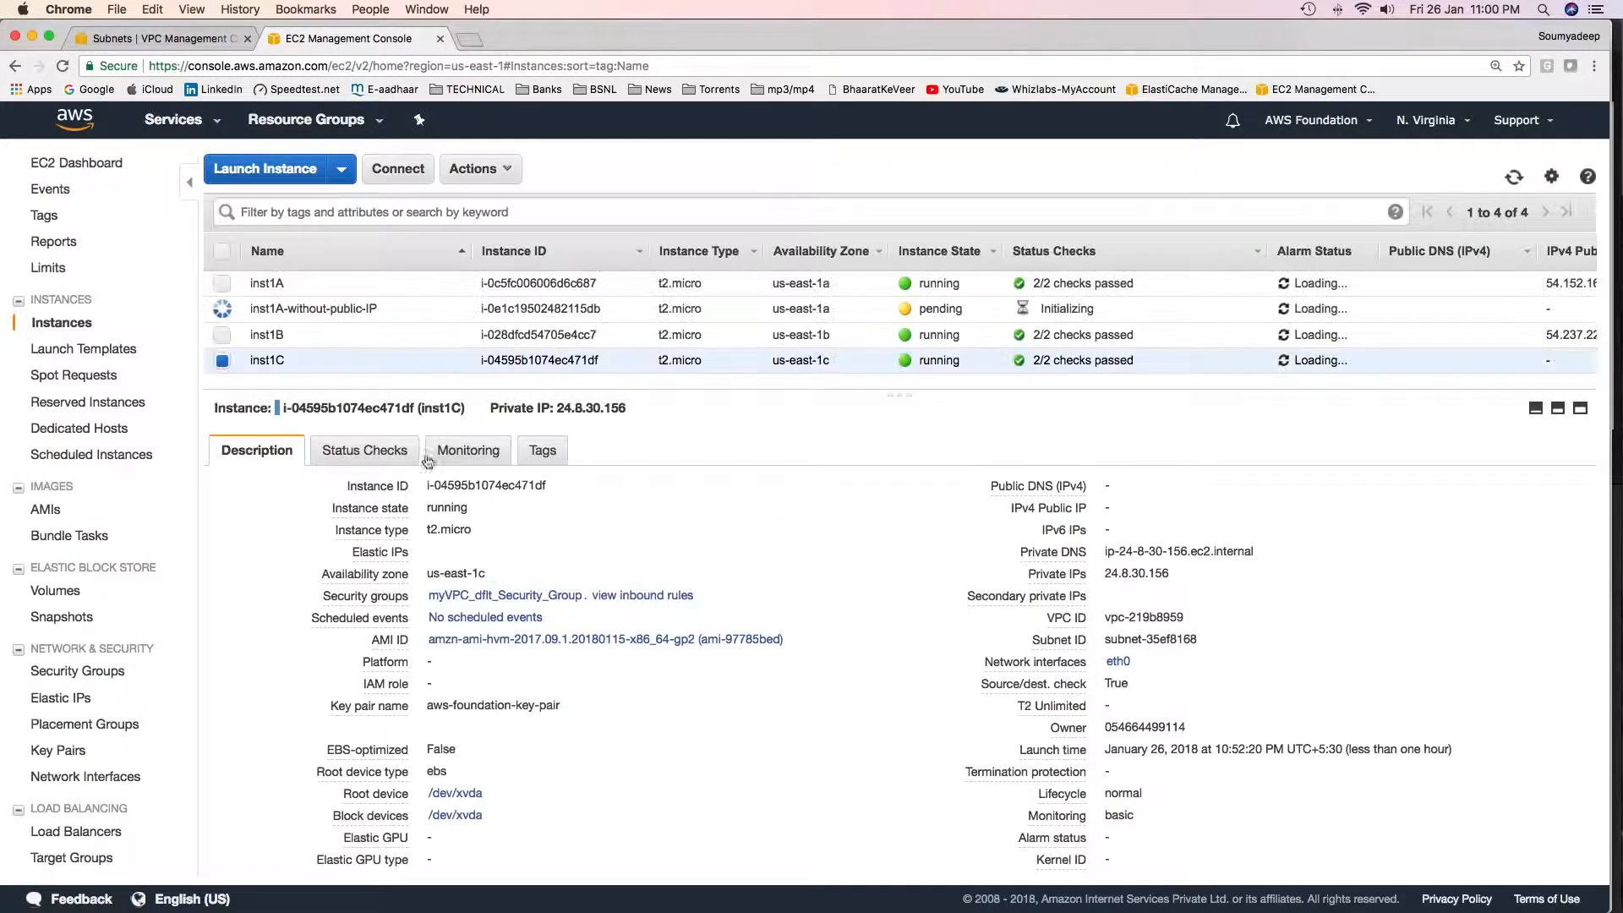
left_click(241, 313)
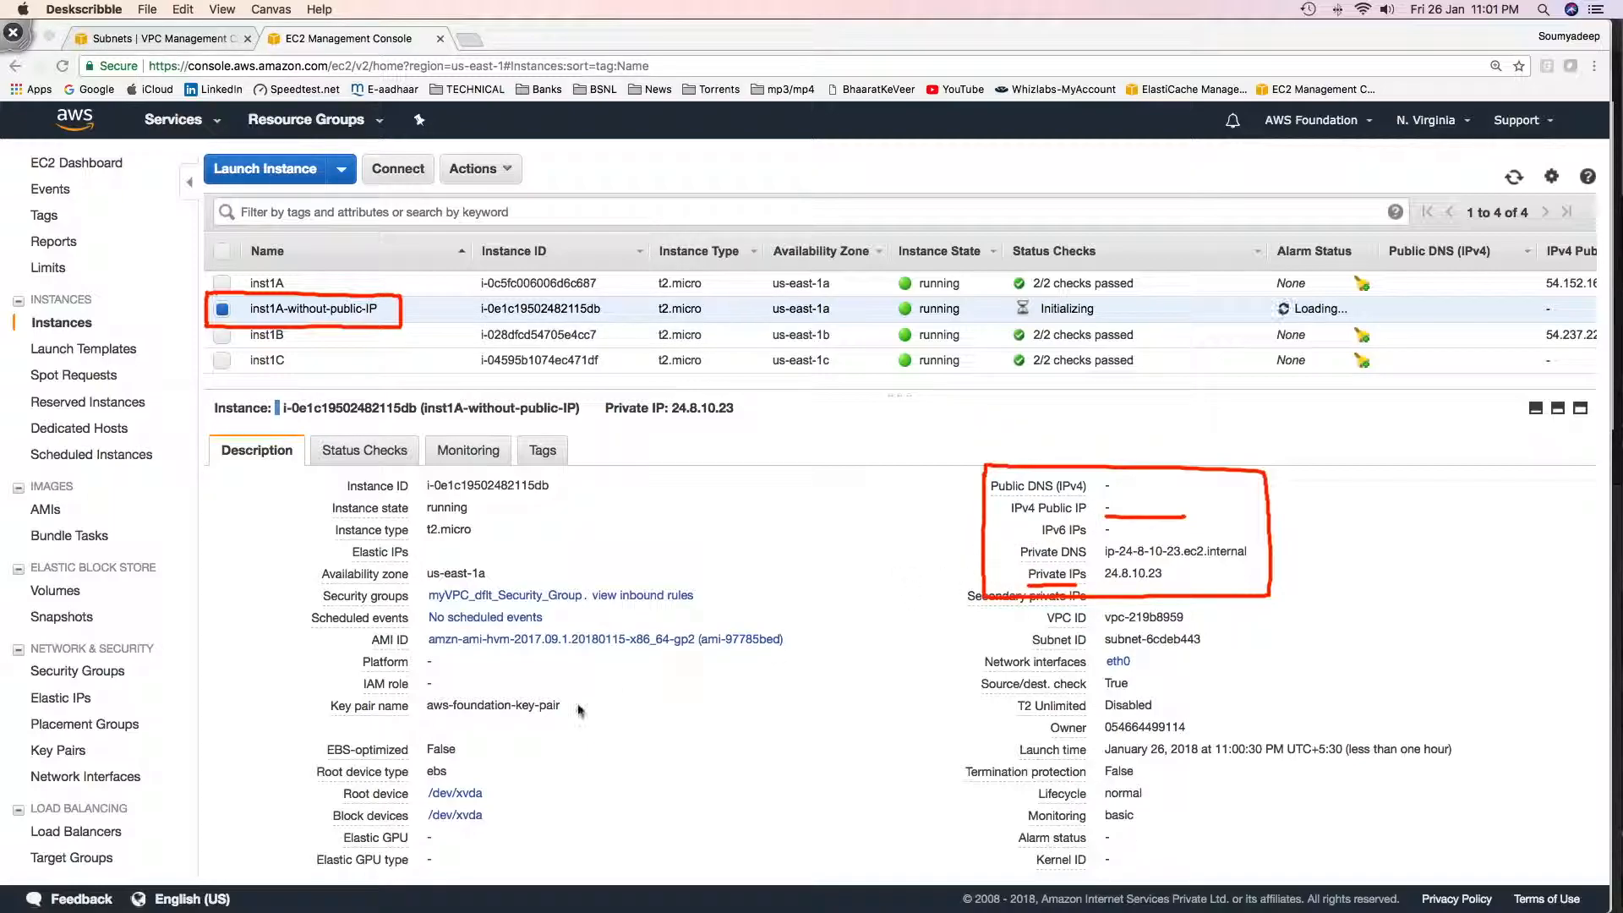
Allocate a new VPC-scoped Elastic IP from the Elastic IPs page, receiving 23.22.131.204
left_click(177, 702)
left_click(270, 169)
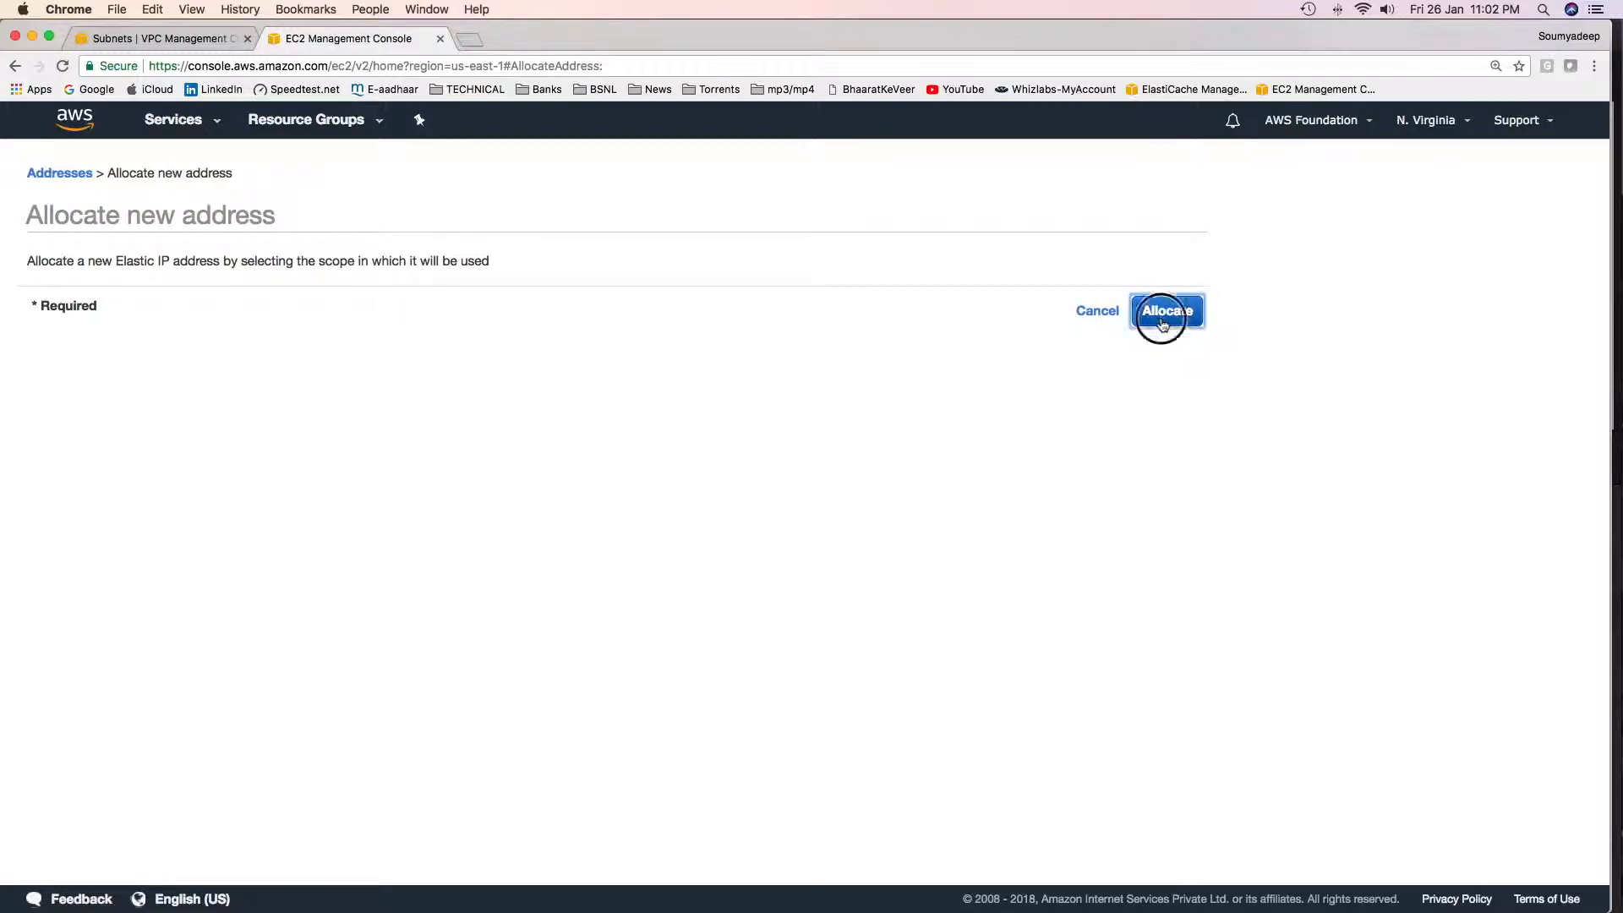
left_click(1162, 317)
left_click(870, 379)
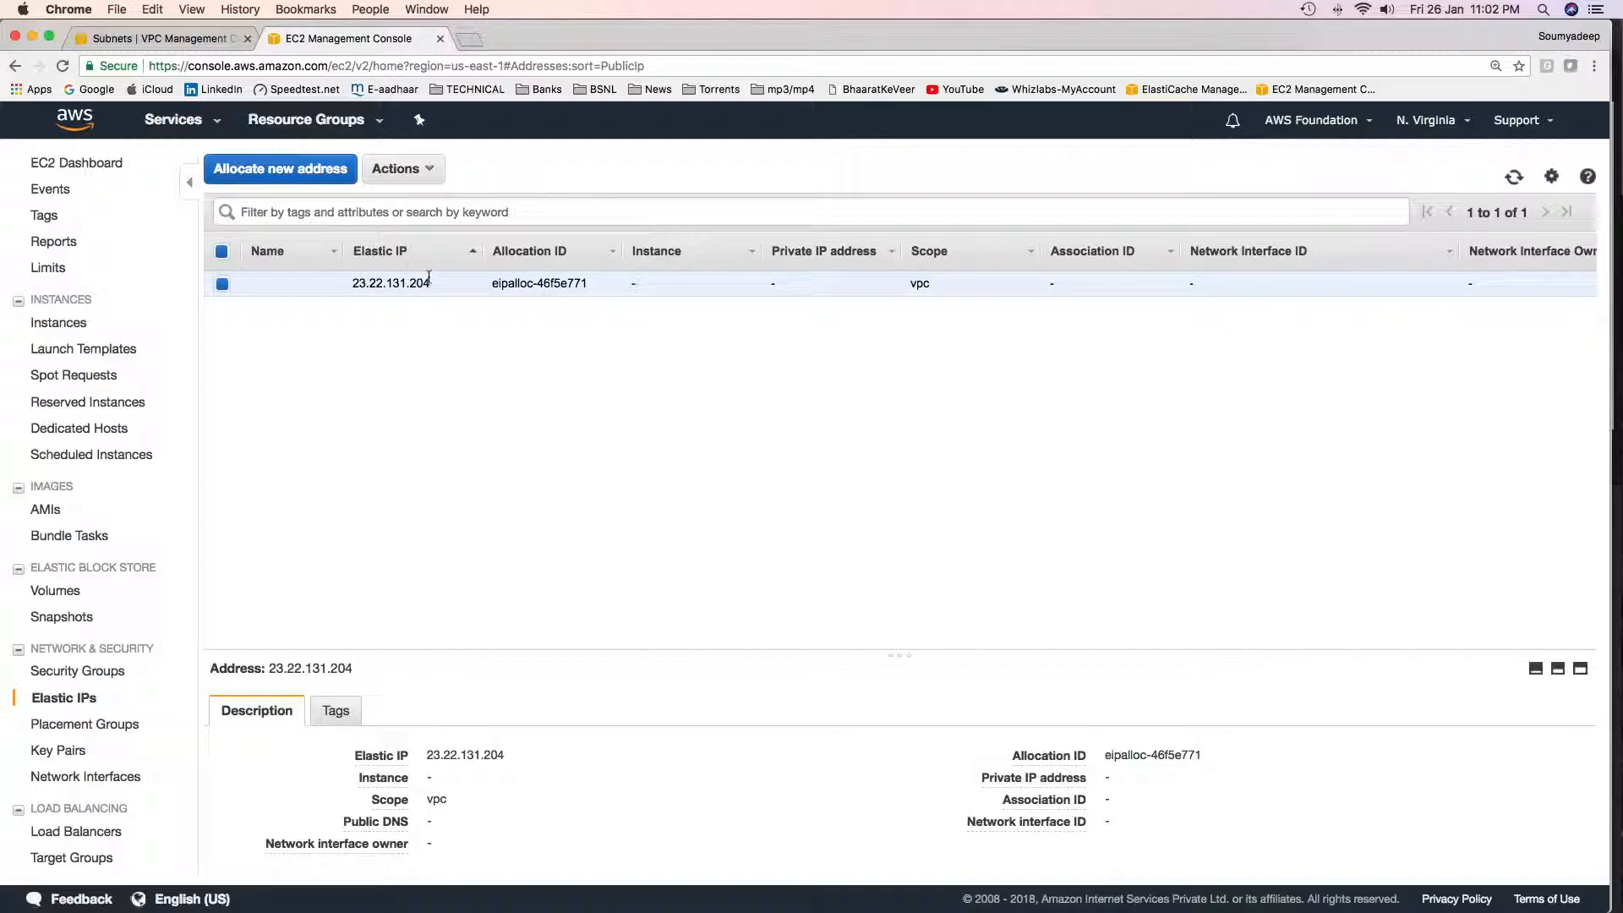
left_click(403, 173)
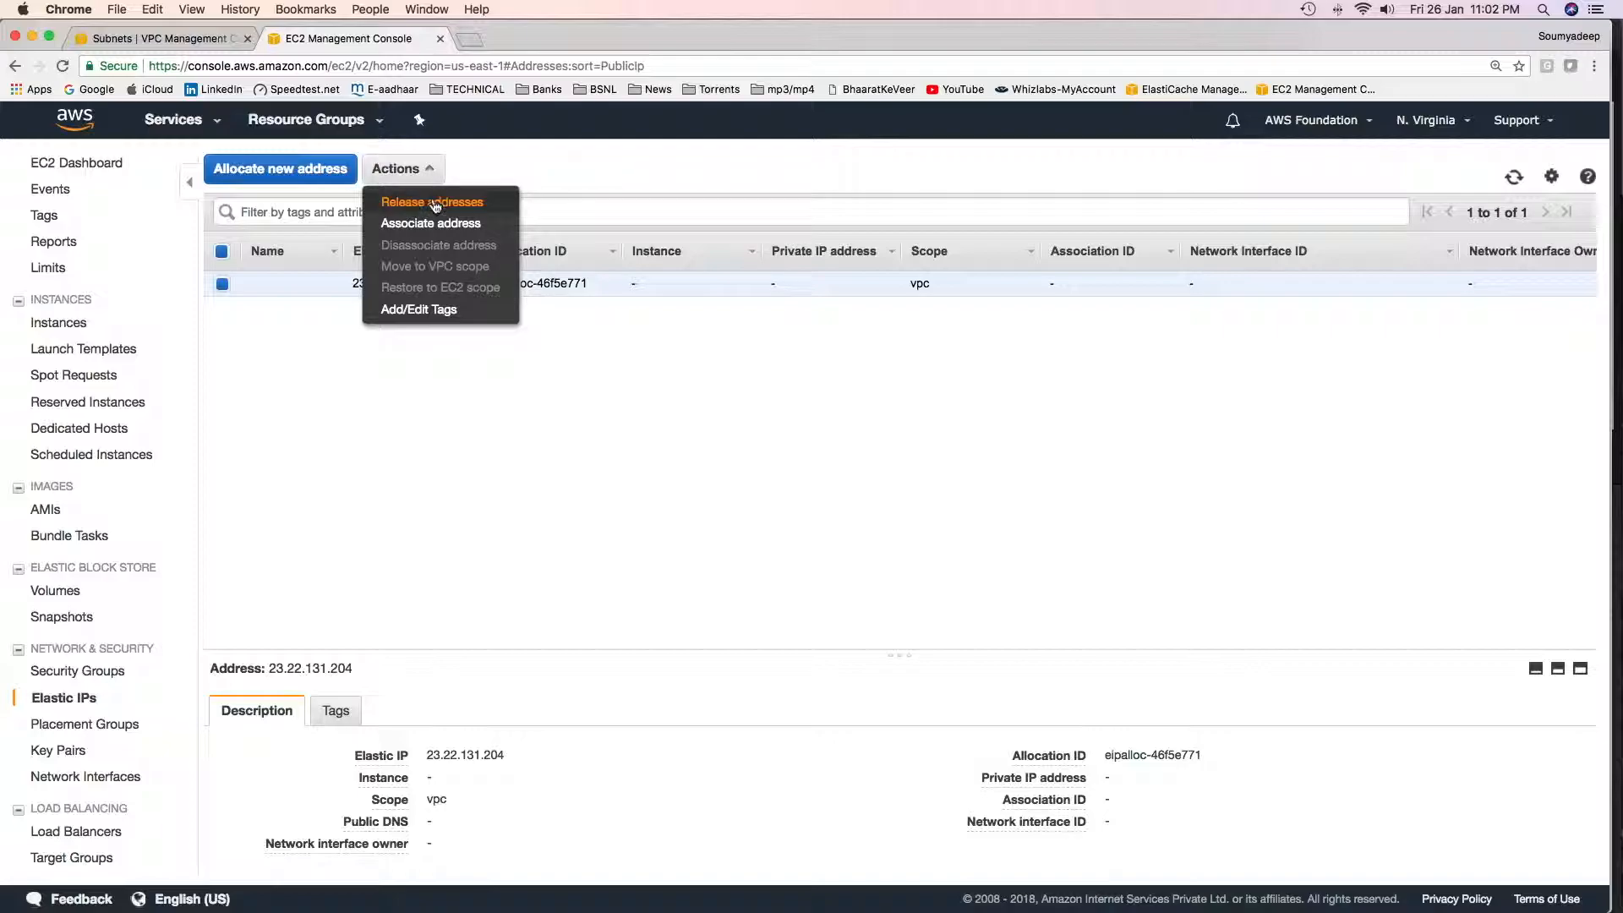
left_click(432, 223)
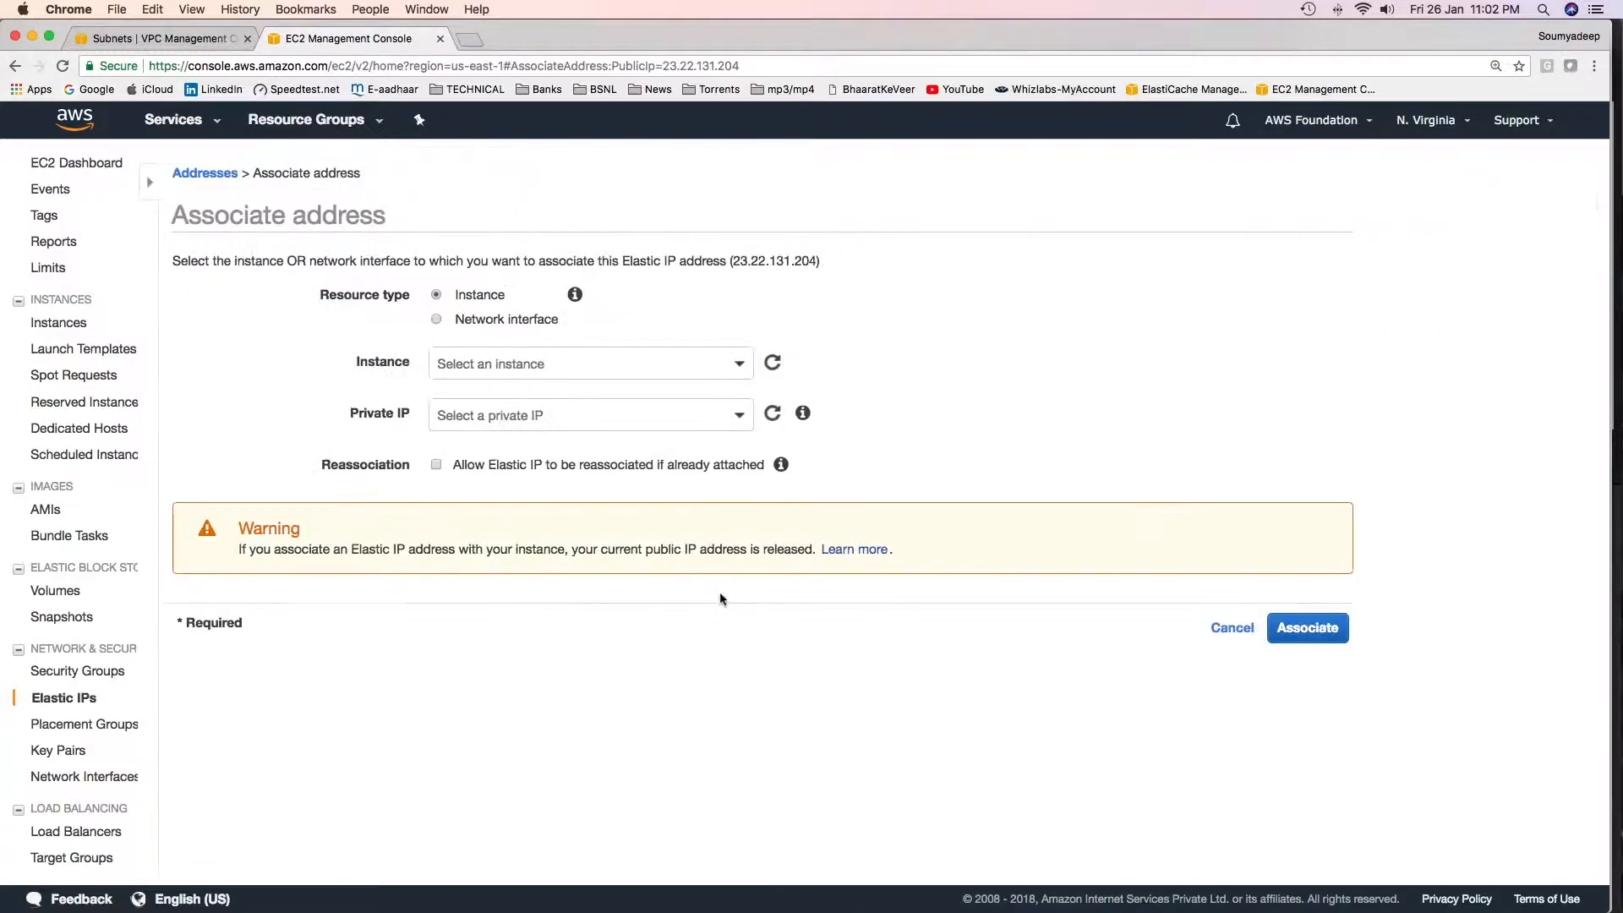
left_click(530, 361)
left_click(534, 526)
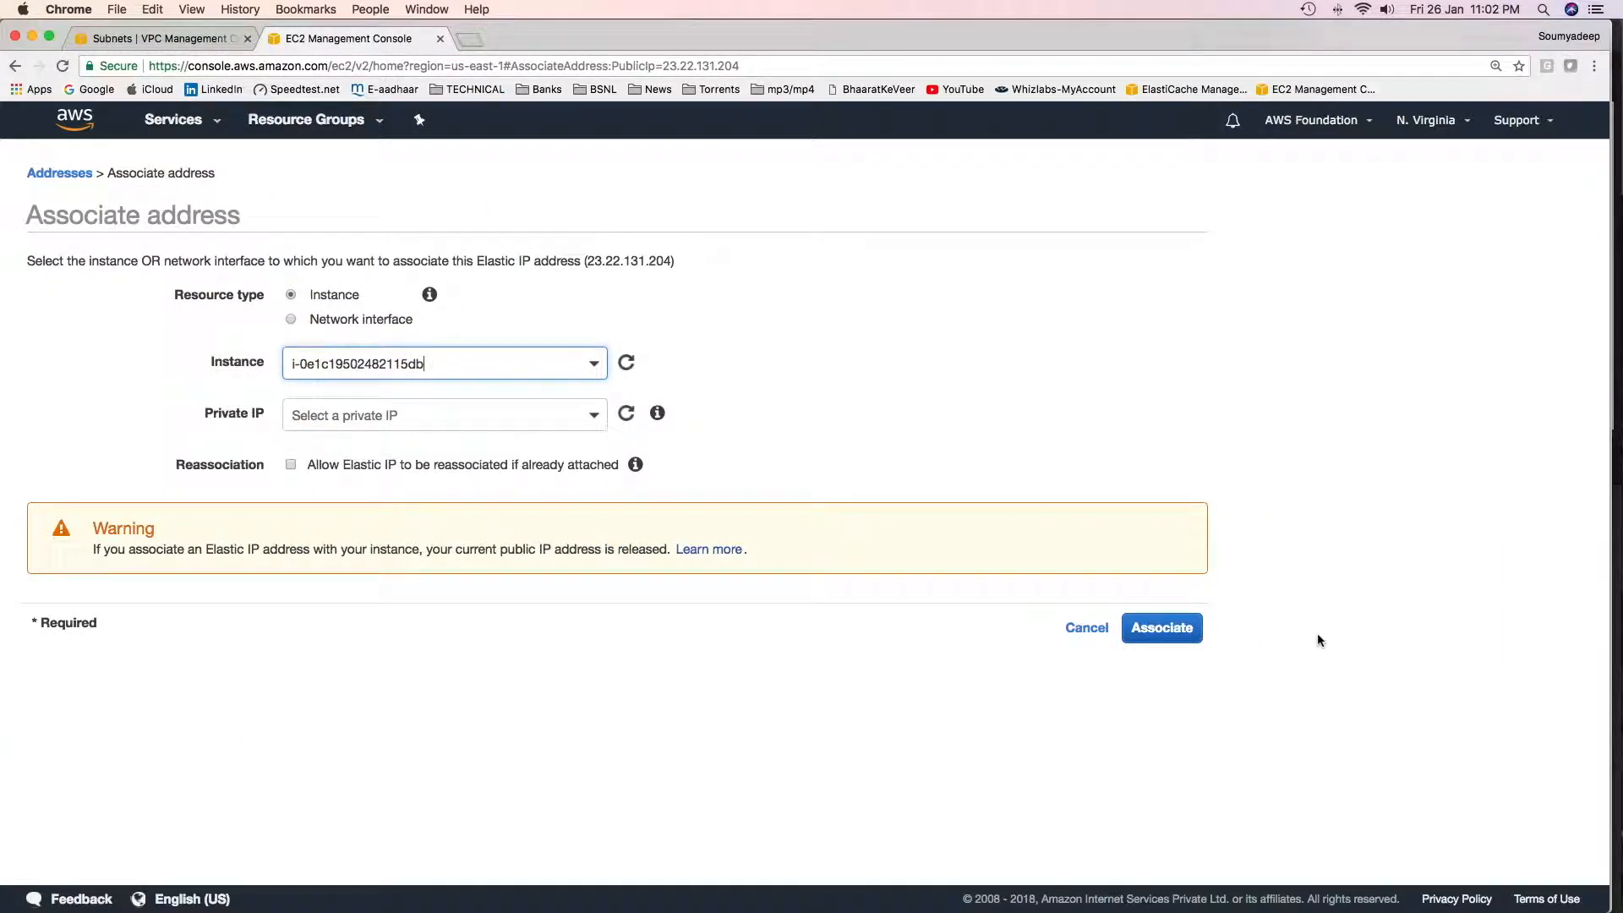
left_click(1178, 632)
left_click(879, 332)
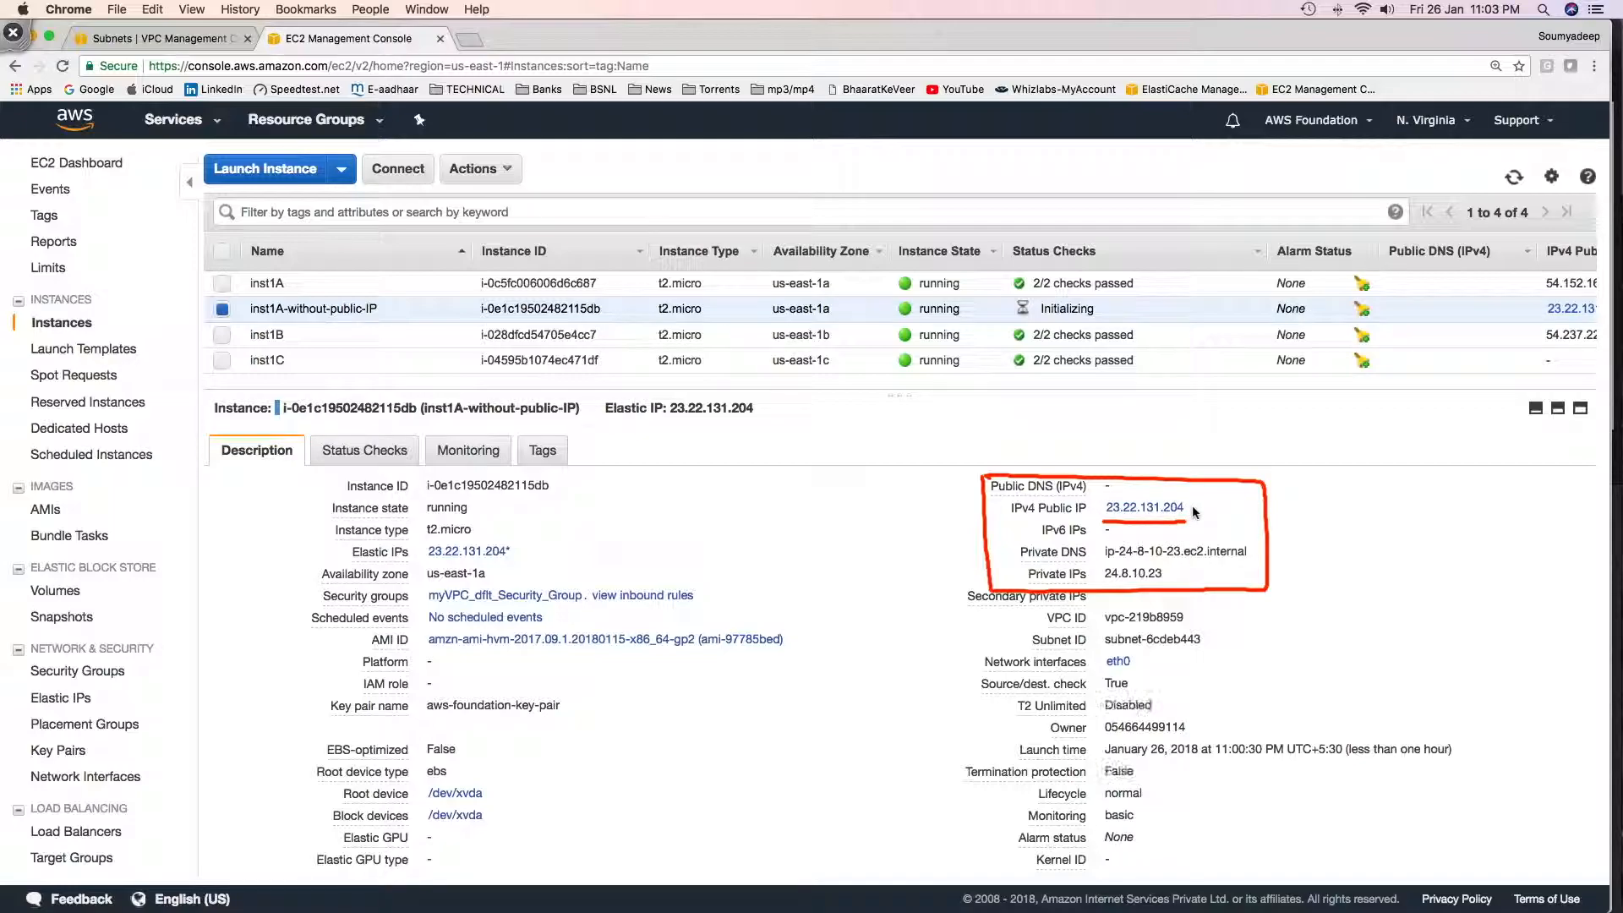
Copy the public IP 23.22.131.204 into the Terminal ssh command after ec2-user@
left_click_drag(1194, 511, 1110, 517)
key("super+c")
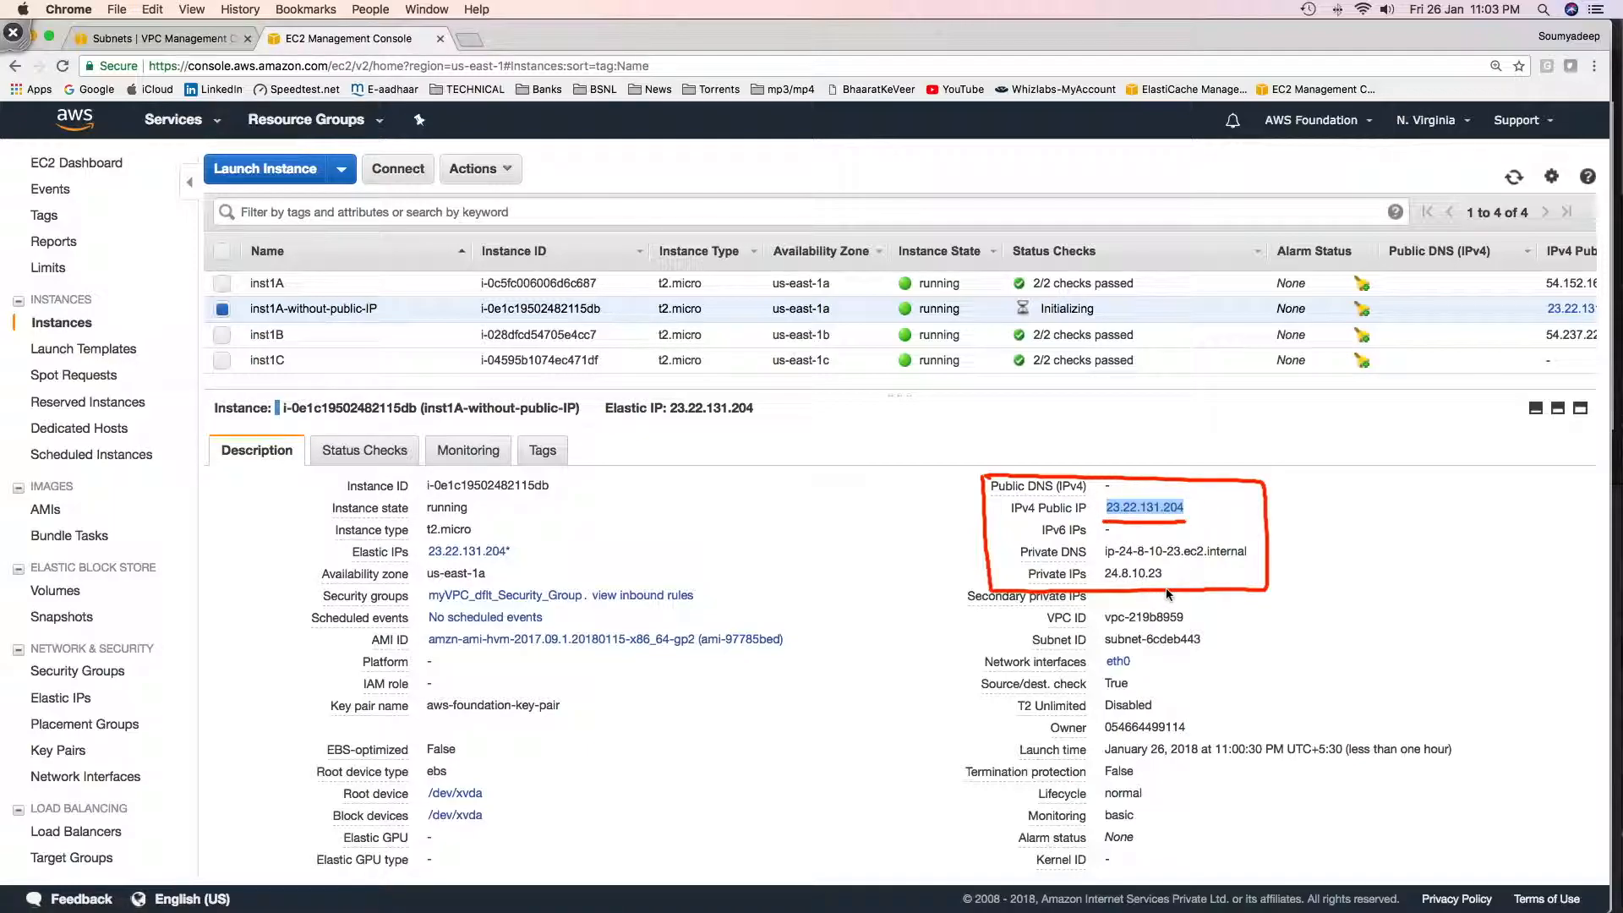
key("super+Tab")
key("super+v")
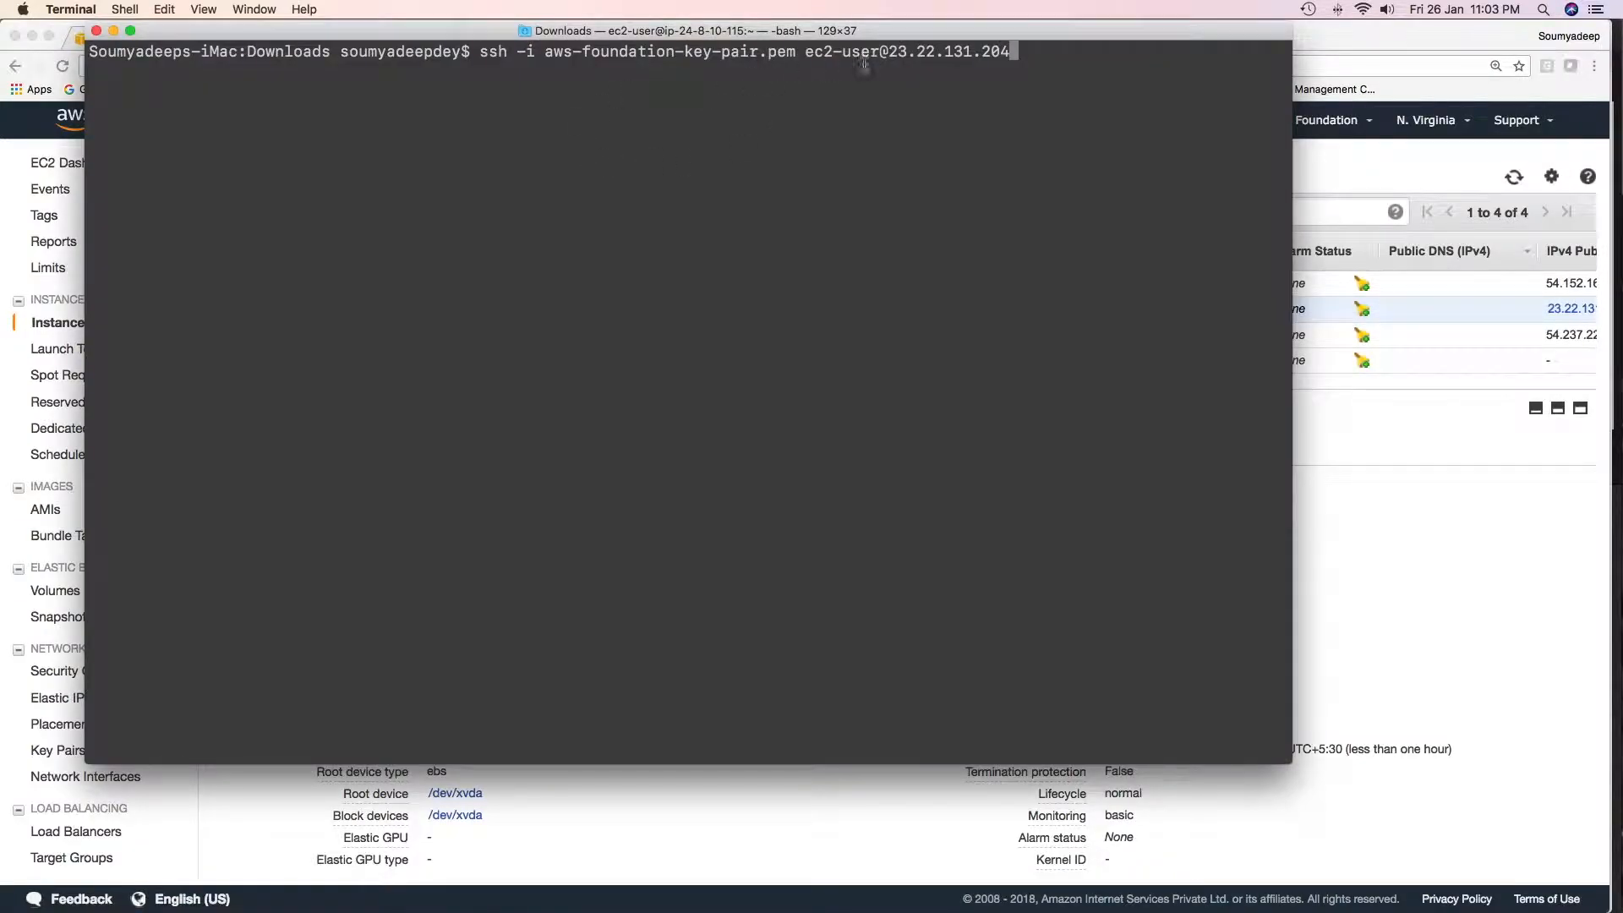
SSH into 23.22.131.204, accept the host key, then return to the EC2 console
left_click_drag(887, 52, 1017, 51)
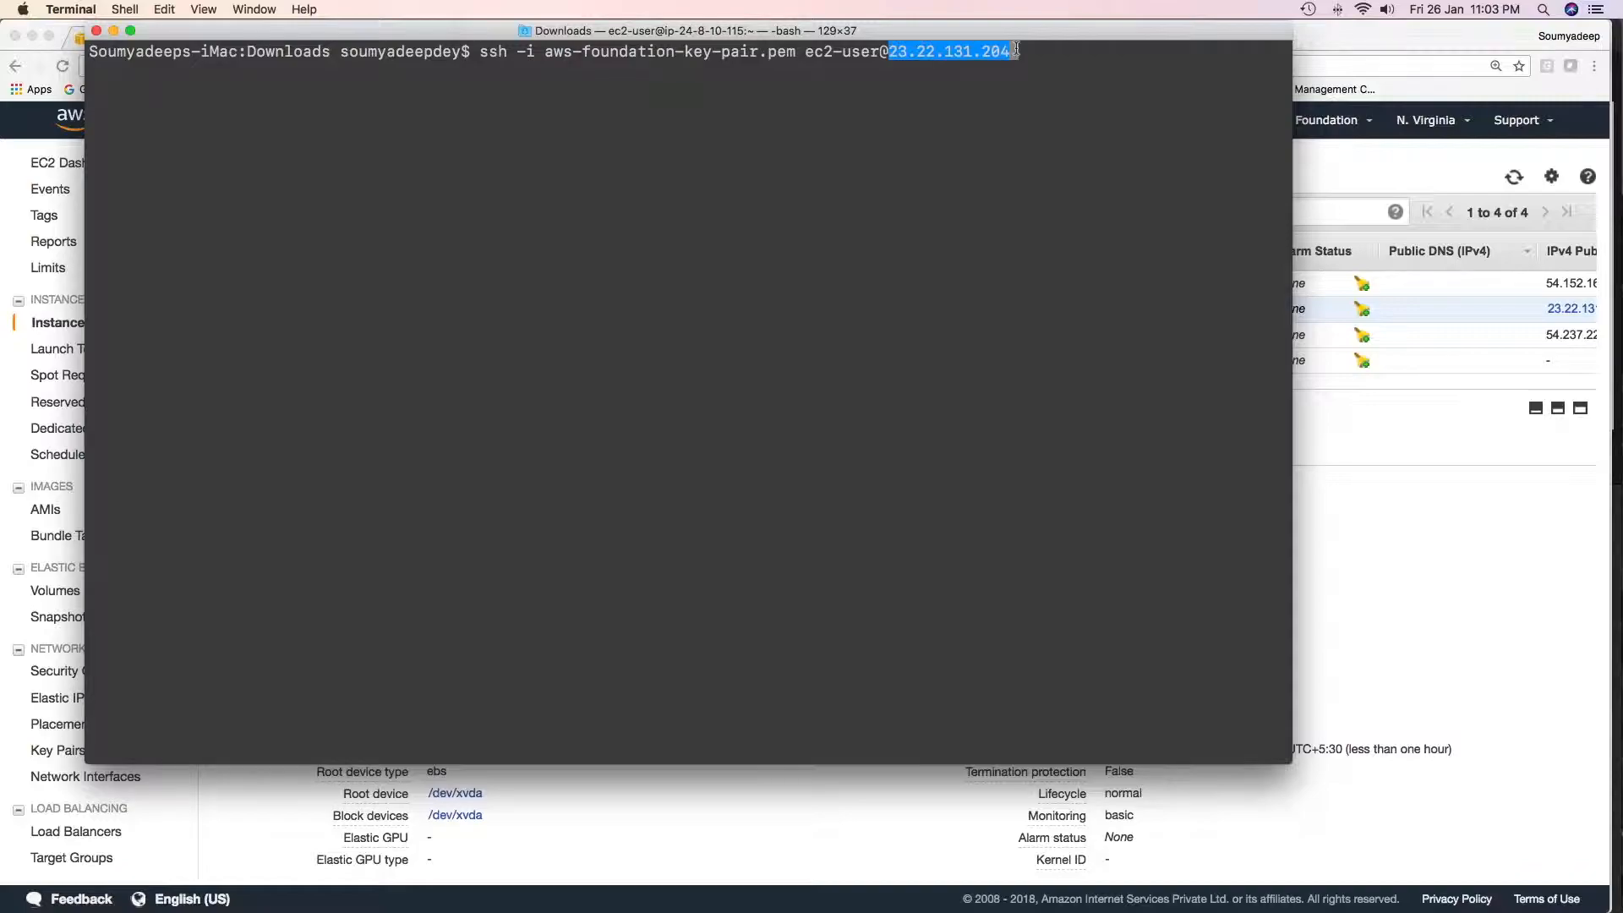
type("yes")
key("Return")
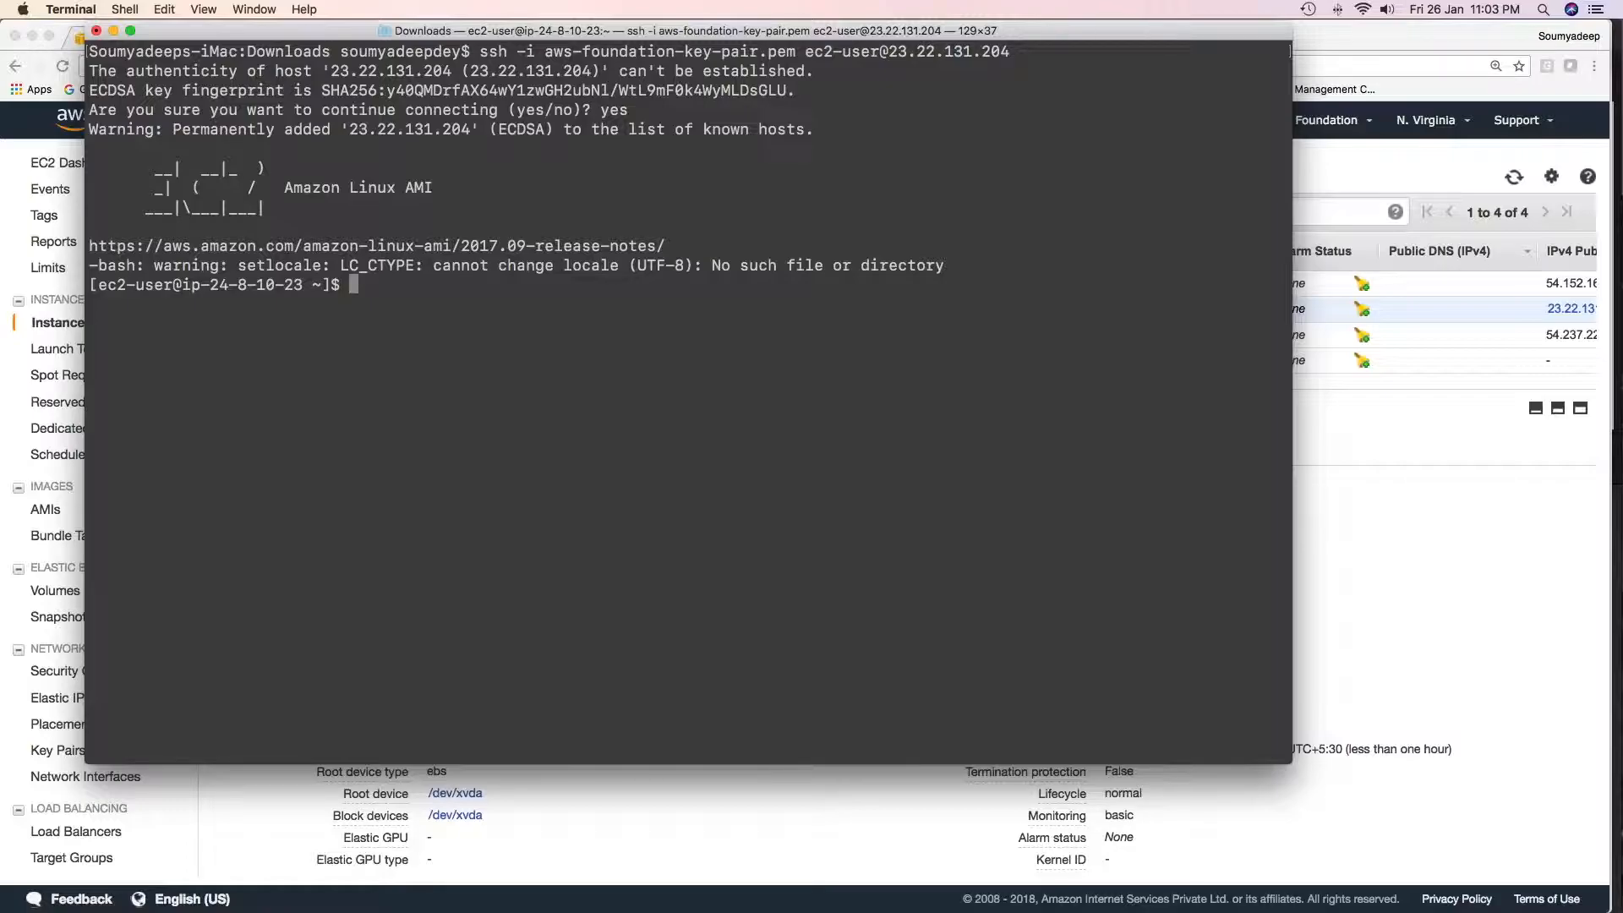
key("super+Tab")
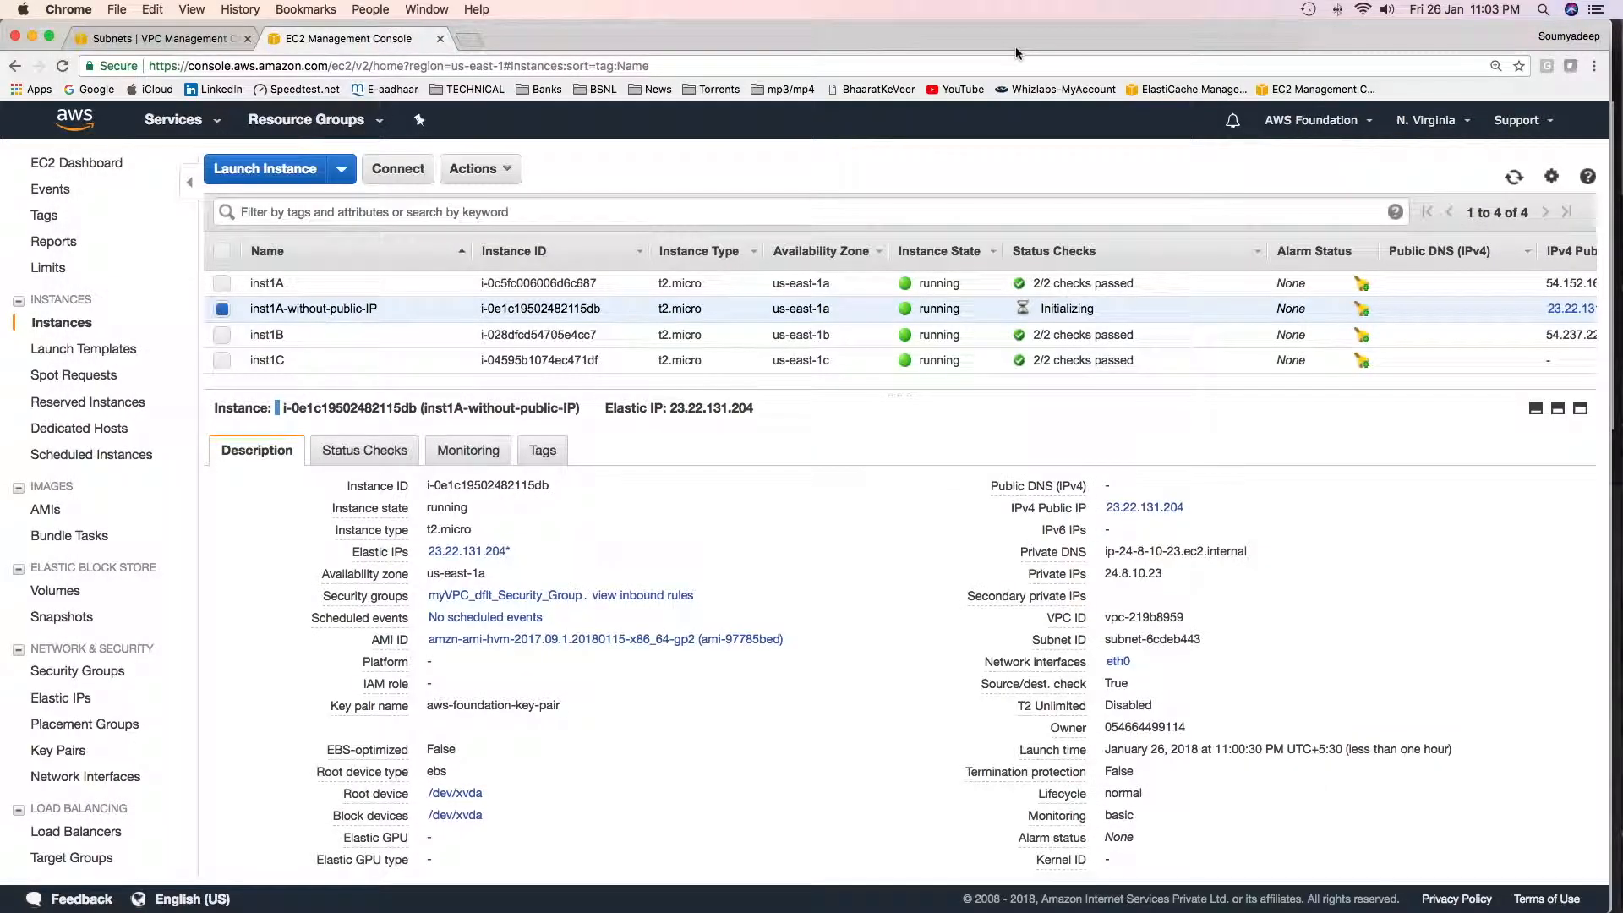
Check that myVPC_IGW is attached to myVPC, then list myVPC's three subnets
key("super+alt+Left")
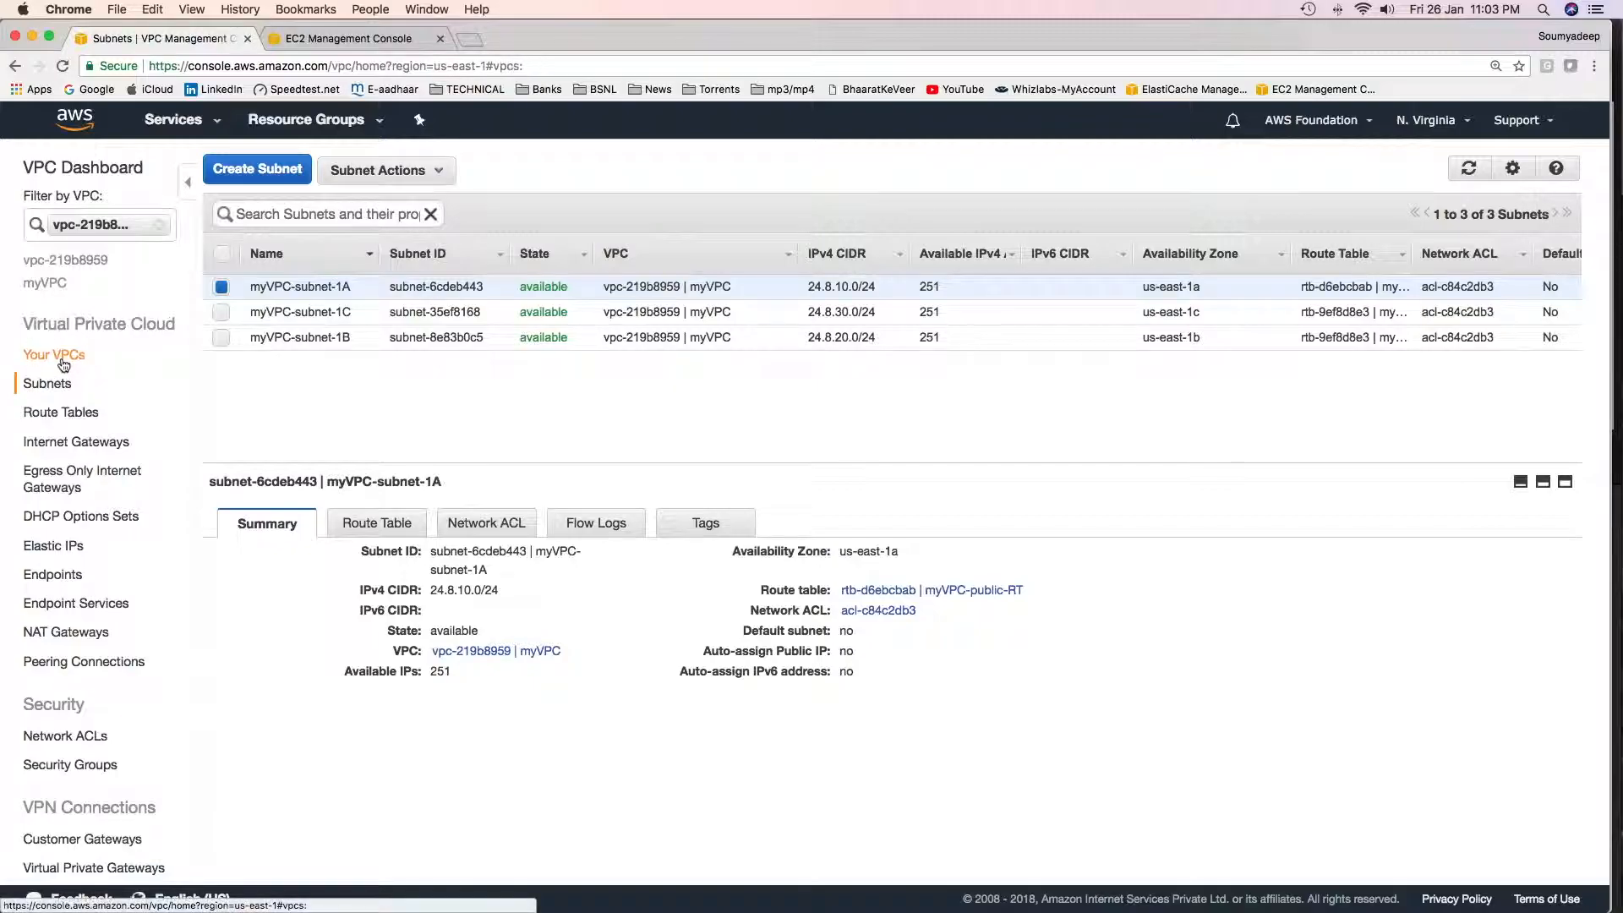
left_click(52, 354)
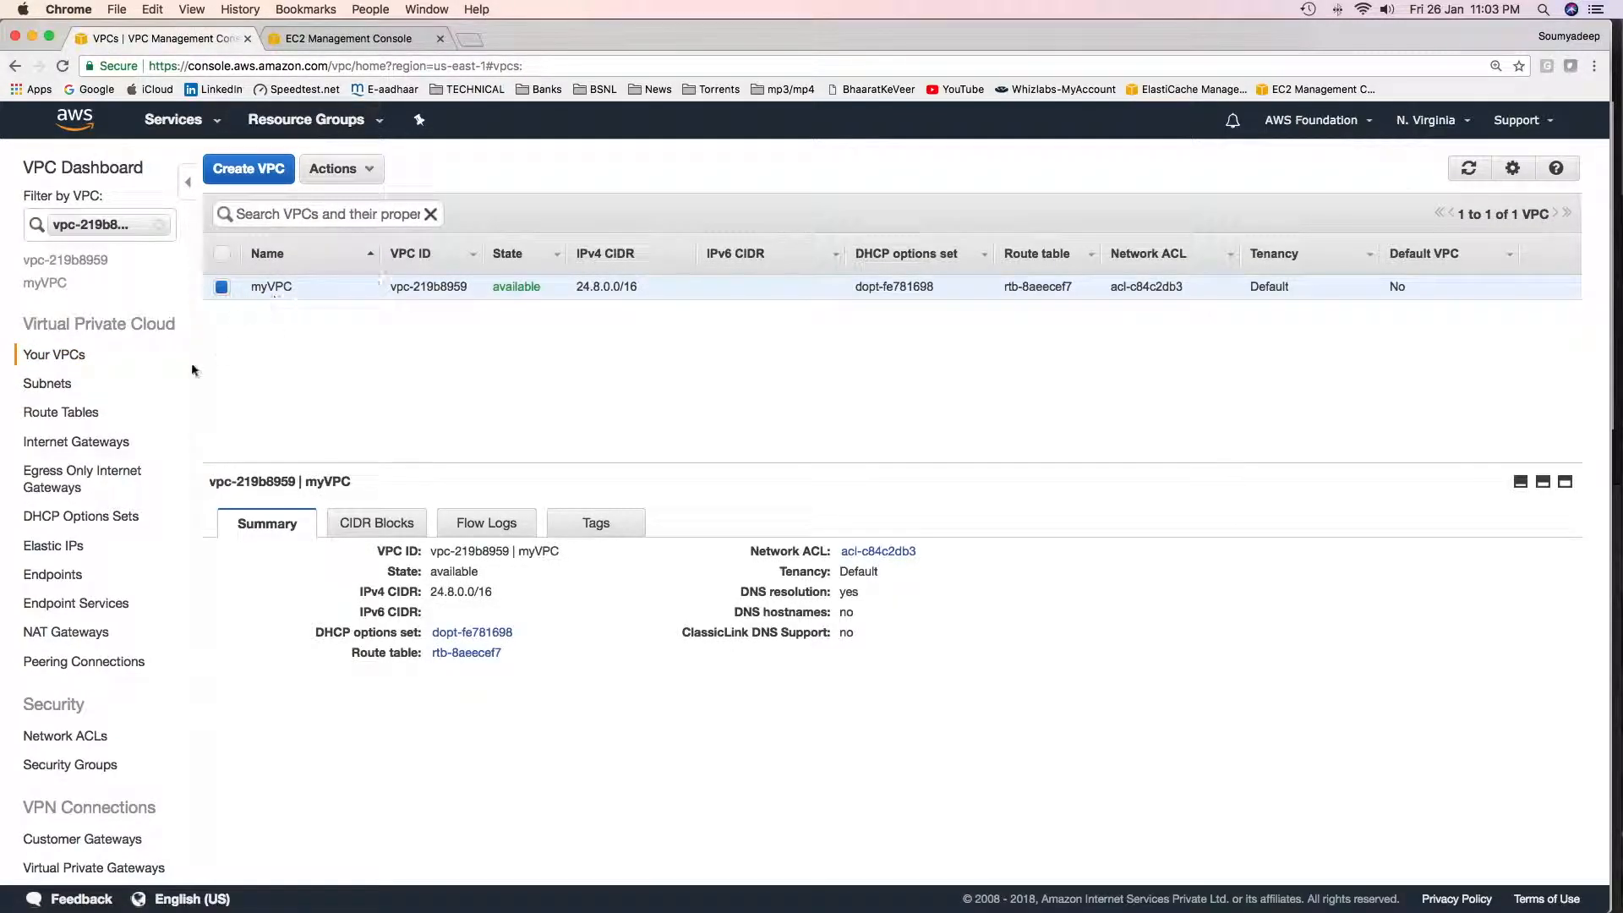
left_click(76, 441)
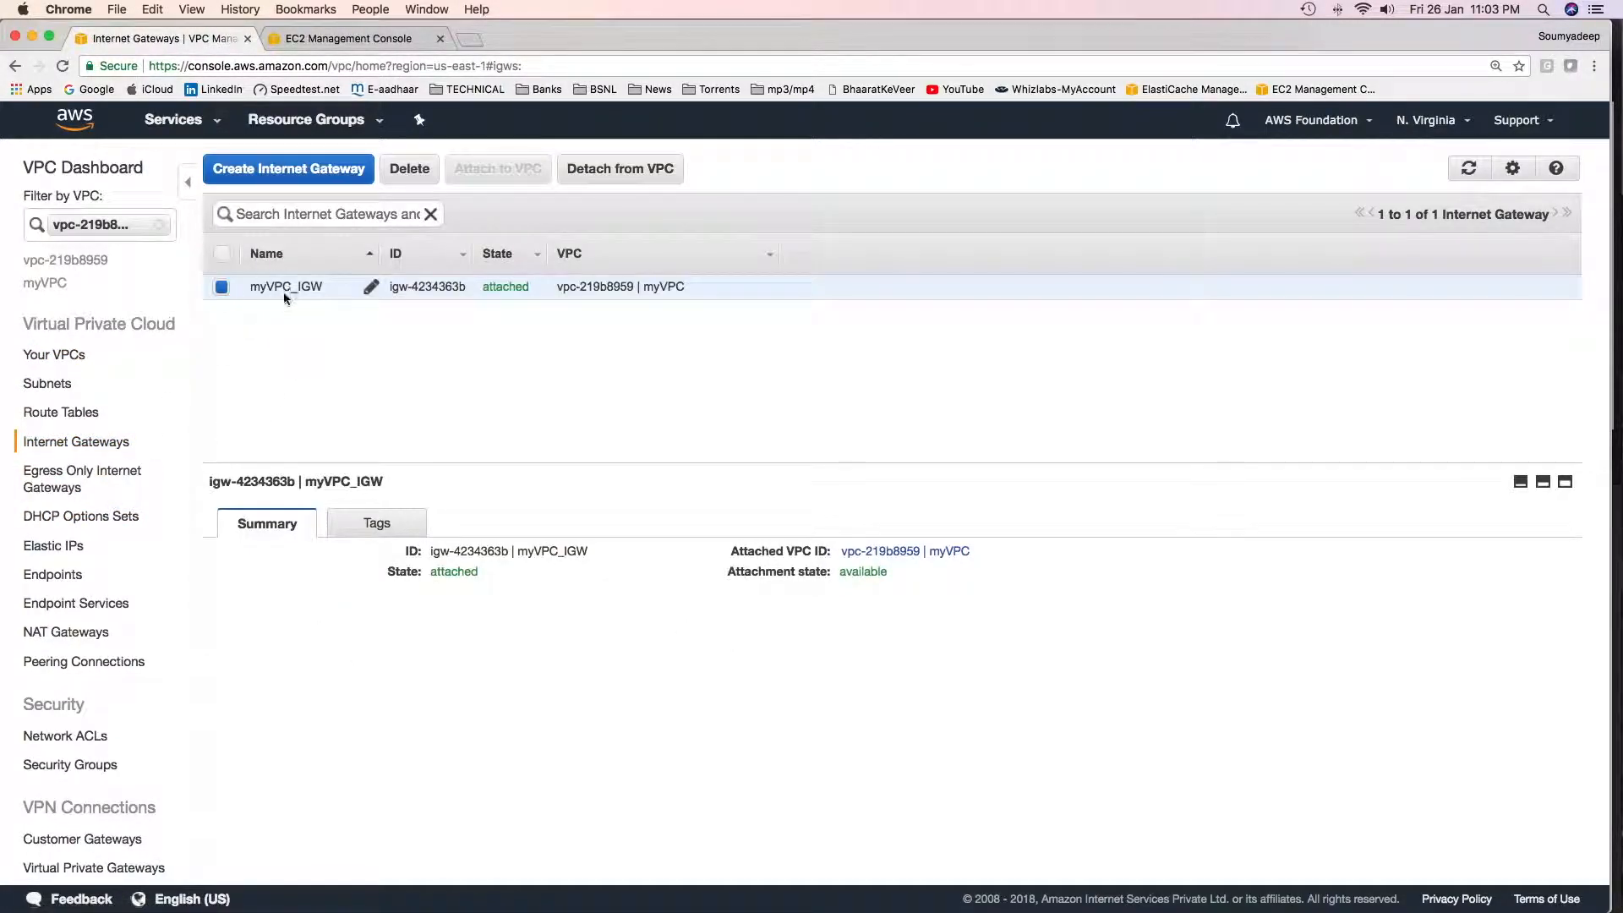
left_click_drag(684, 287, 645, 287)
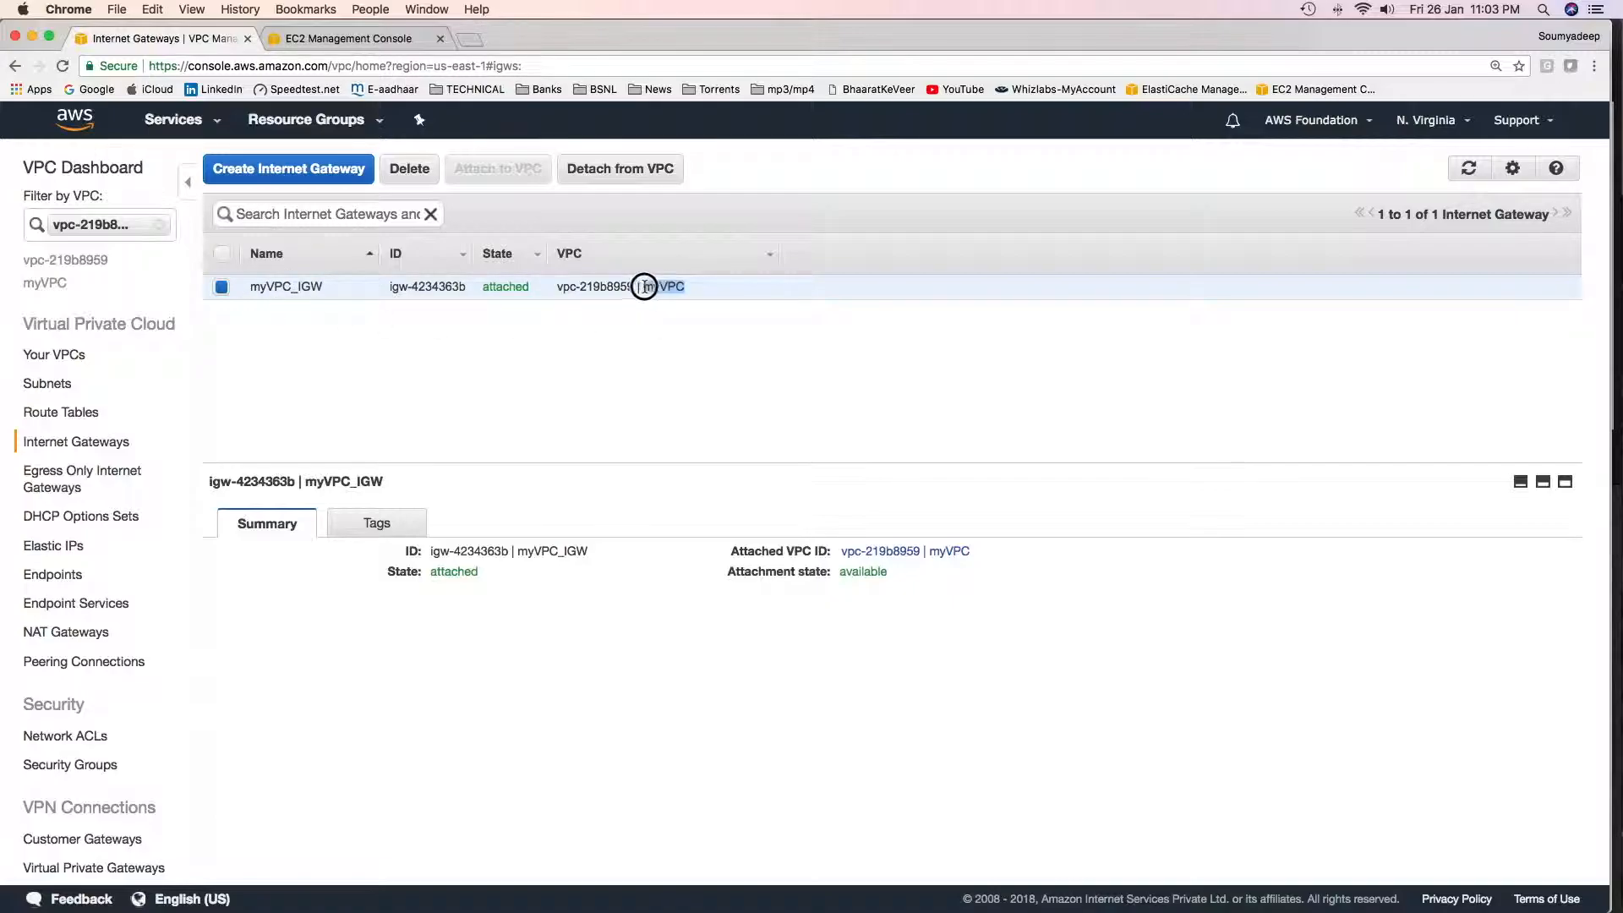
left_click(64, 391)
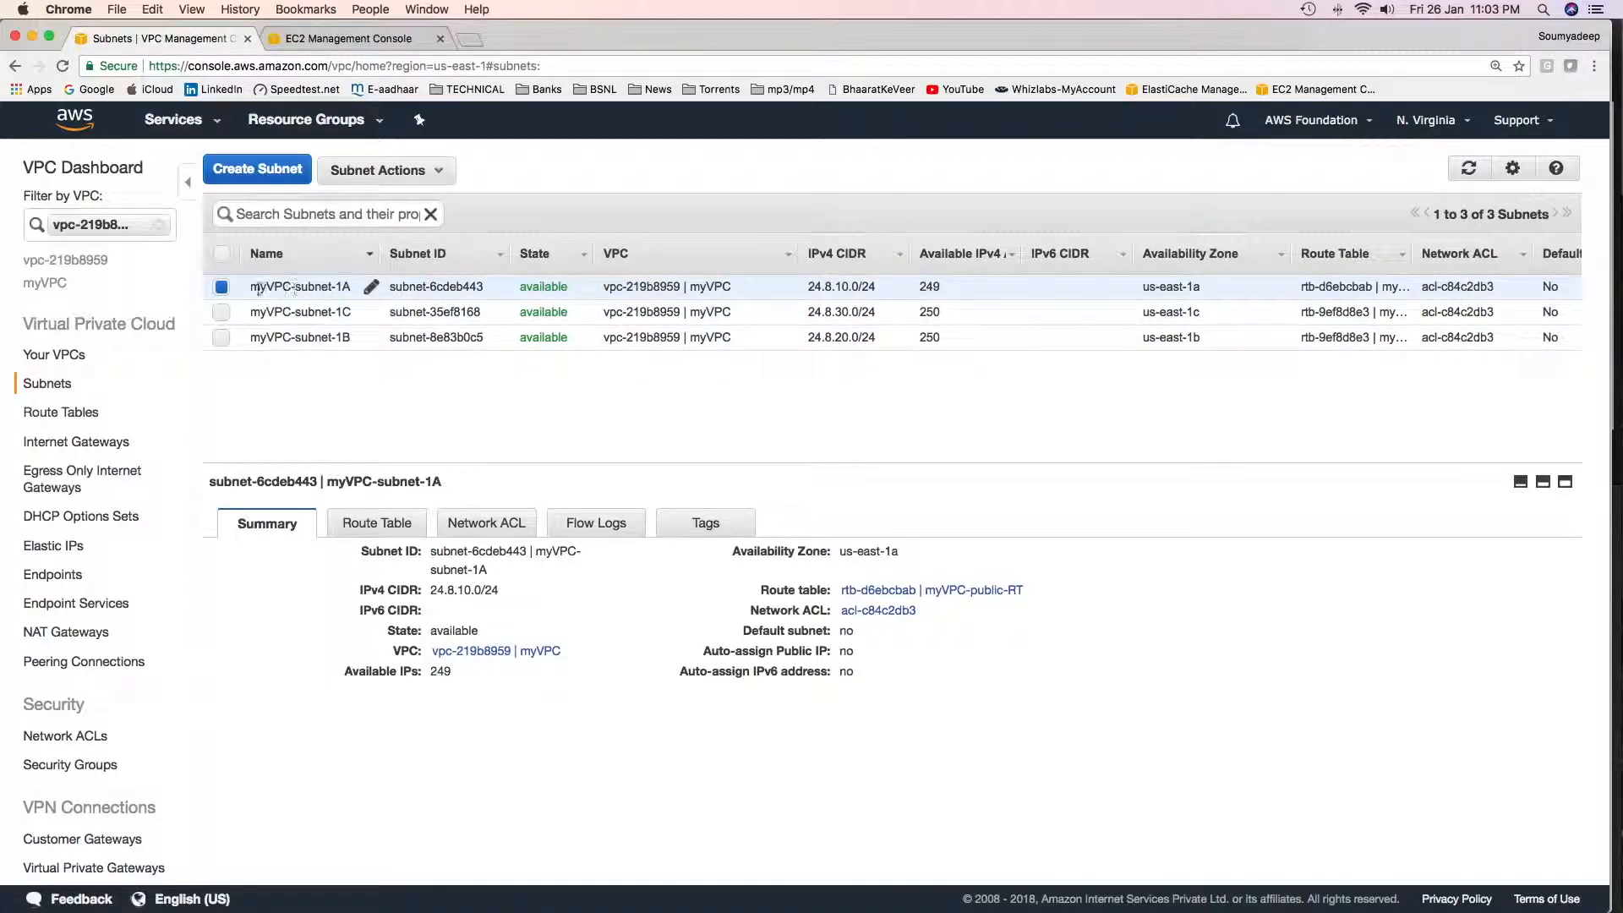
left_click_drag(254, 286, 875, 287)
Inspect myVPC-public-RT: 0.0.0.0/0 route to igw-4234363b, associated with myVPC-subnet-1A
left_click(68, 422)
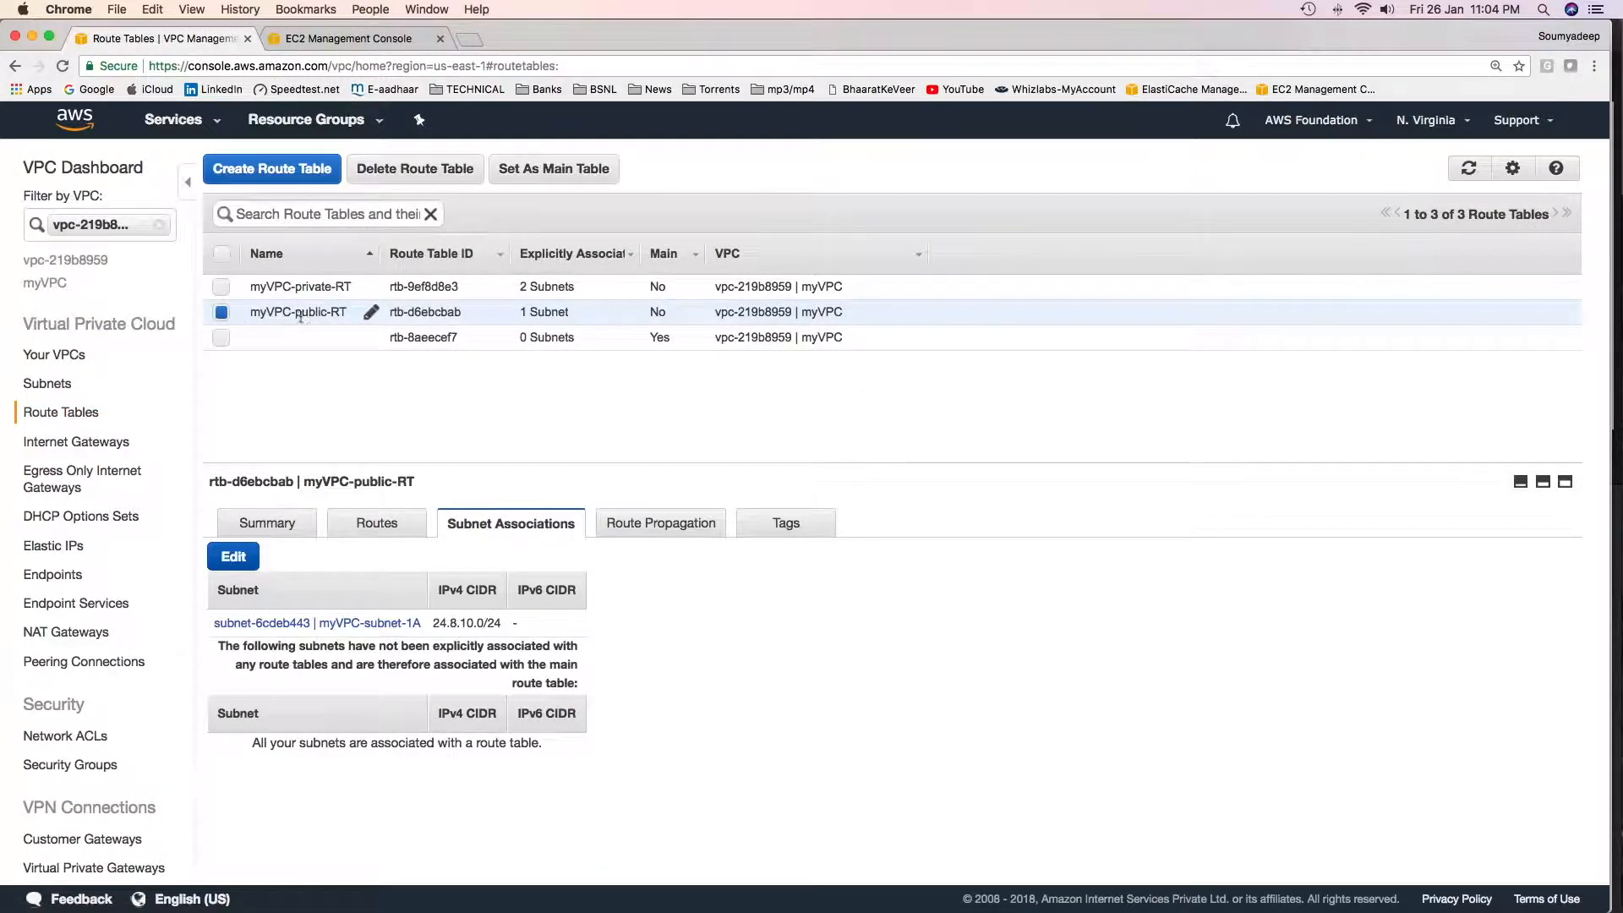
left_click(375, 523)
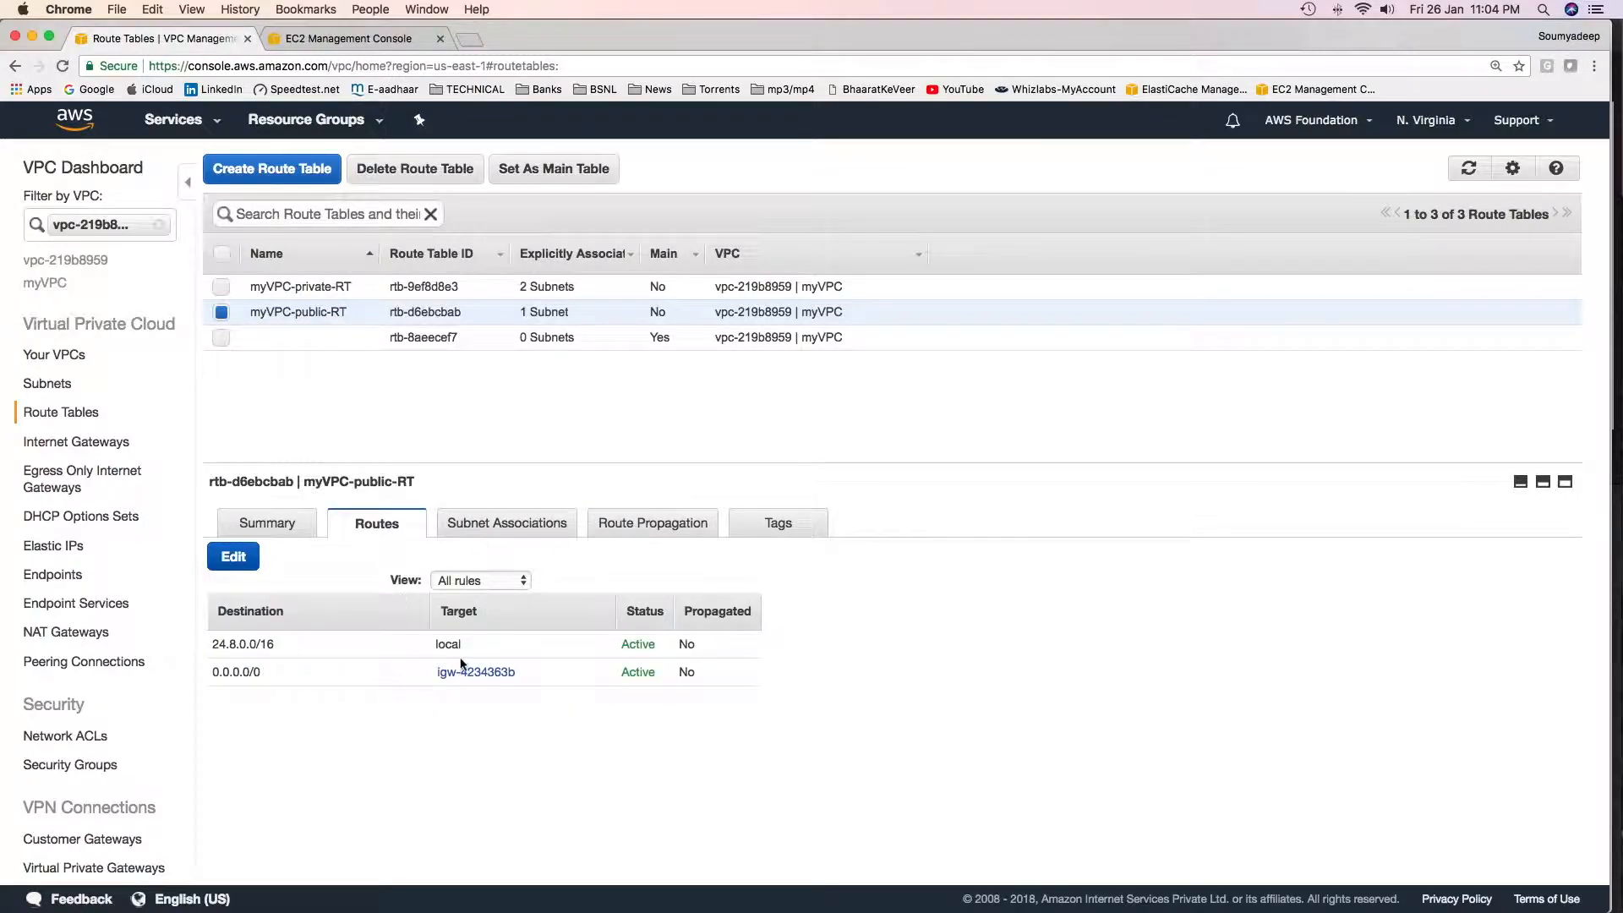
left_click_drag(214, 672, 264, 674)
left_click(492, 525)
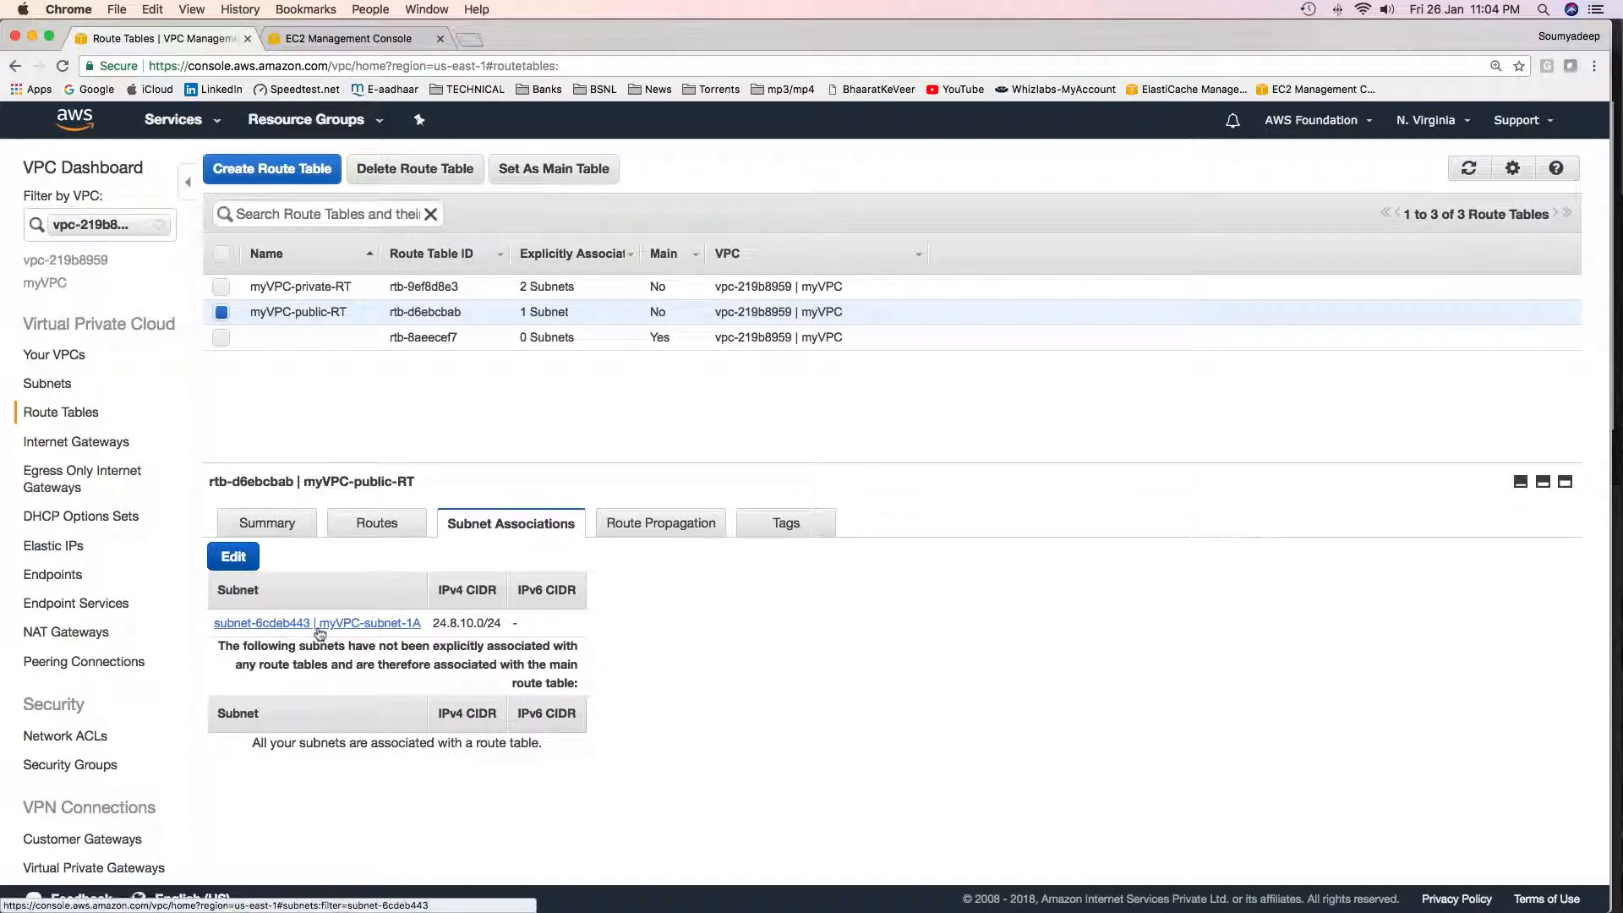
left_click(421, 622)
left_click_drag(422, 621, 218, 621)
left_click(952, 691)
left_click(377, 523)
left_click_drag(517, 672, 435, 673)
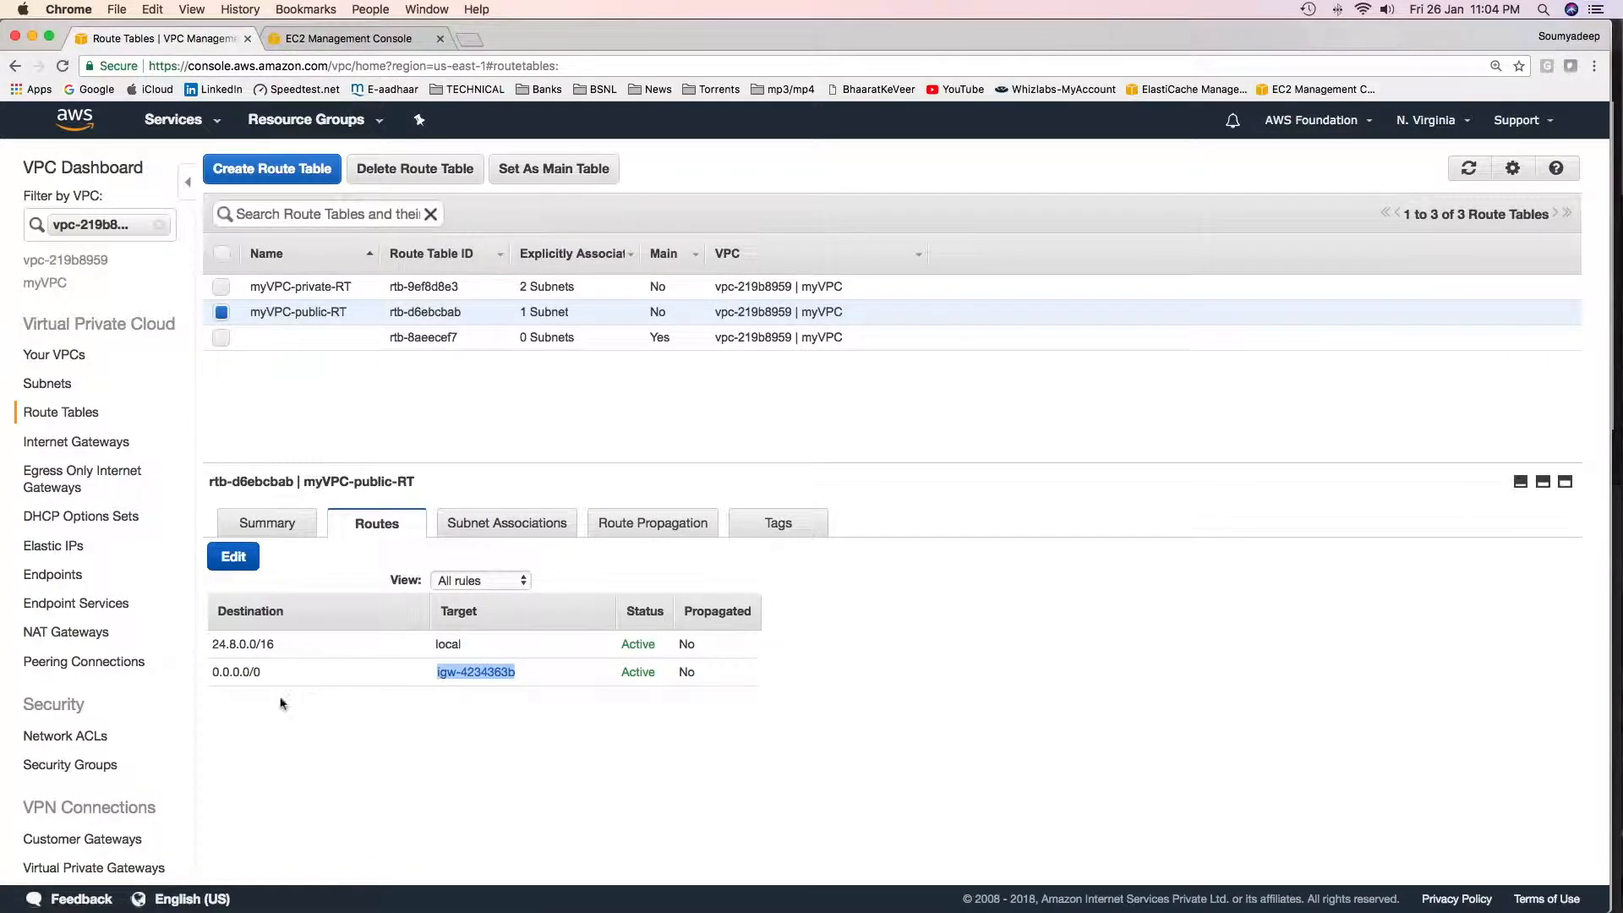
Review myVPC-private-RT's routes and subnet associations, then return to the EC2 instance list
left_click(296, 288)
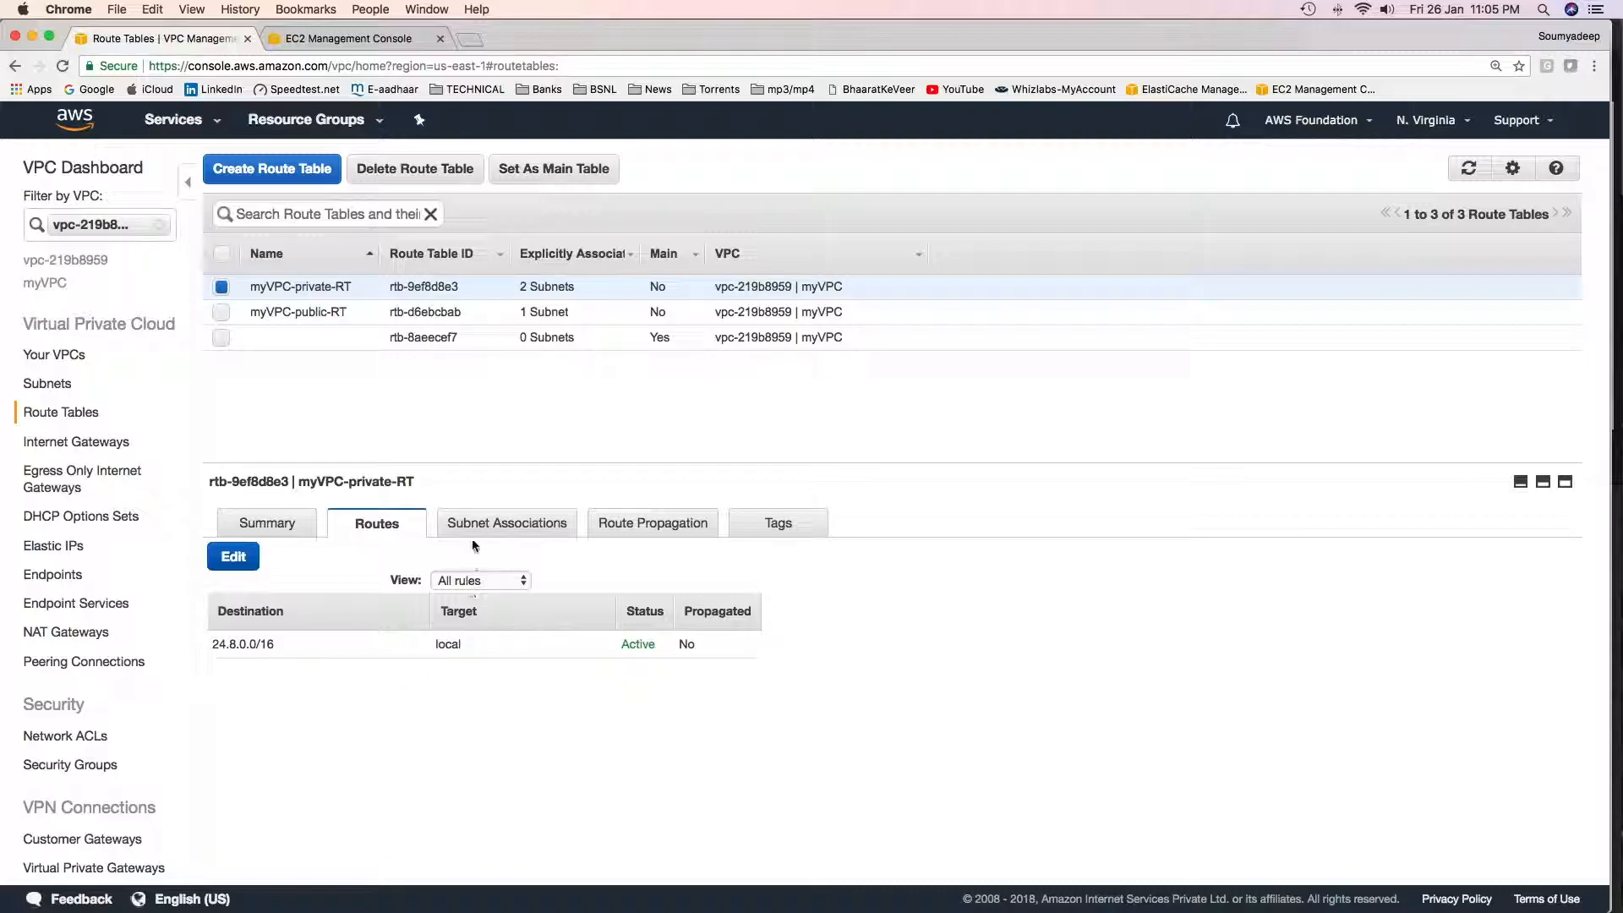
left_click(512, 526)
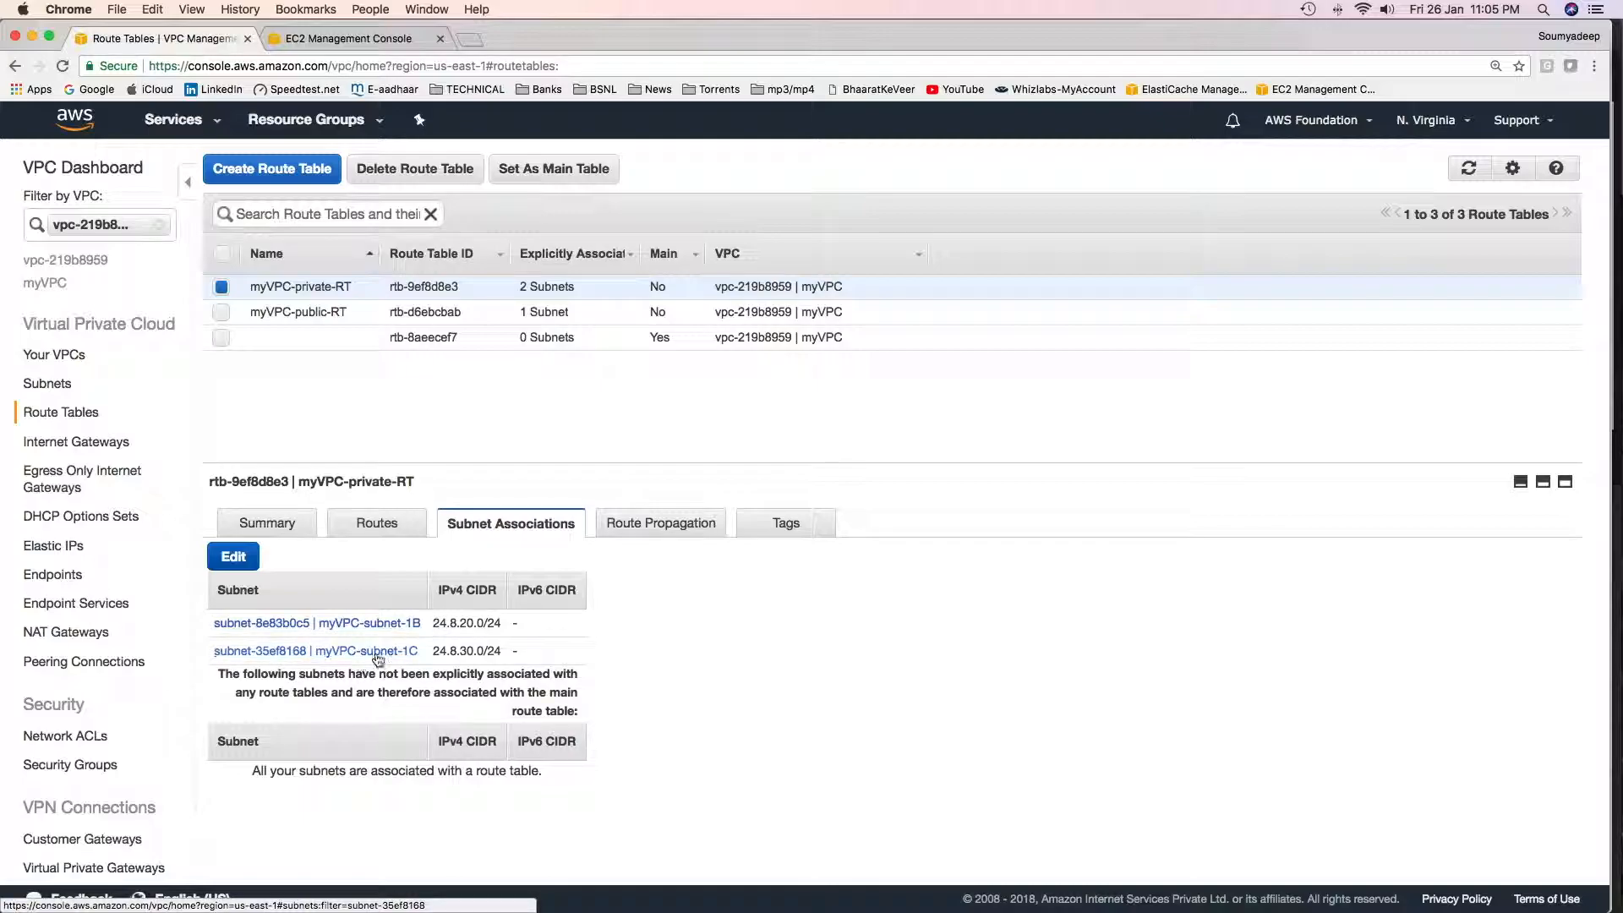
left_click(396, 528)
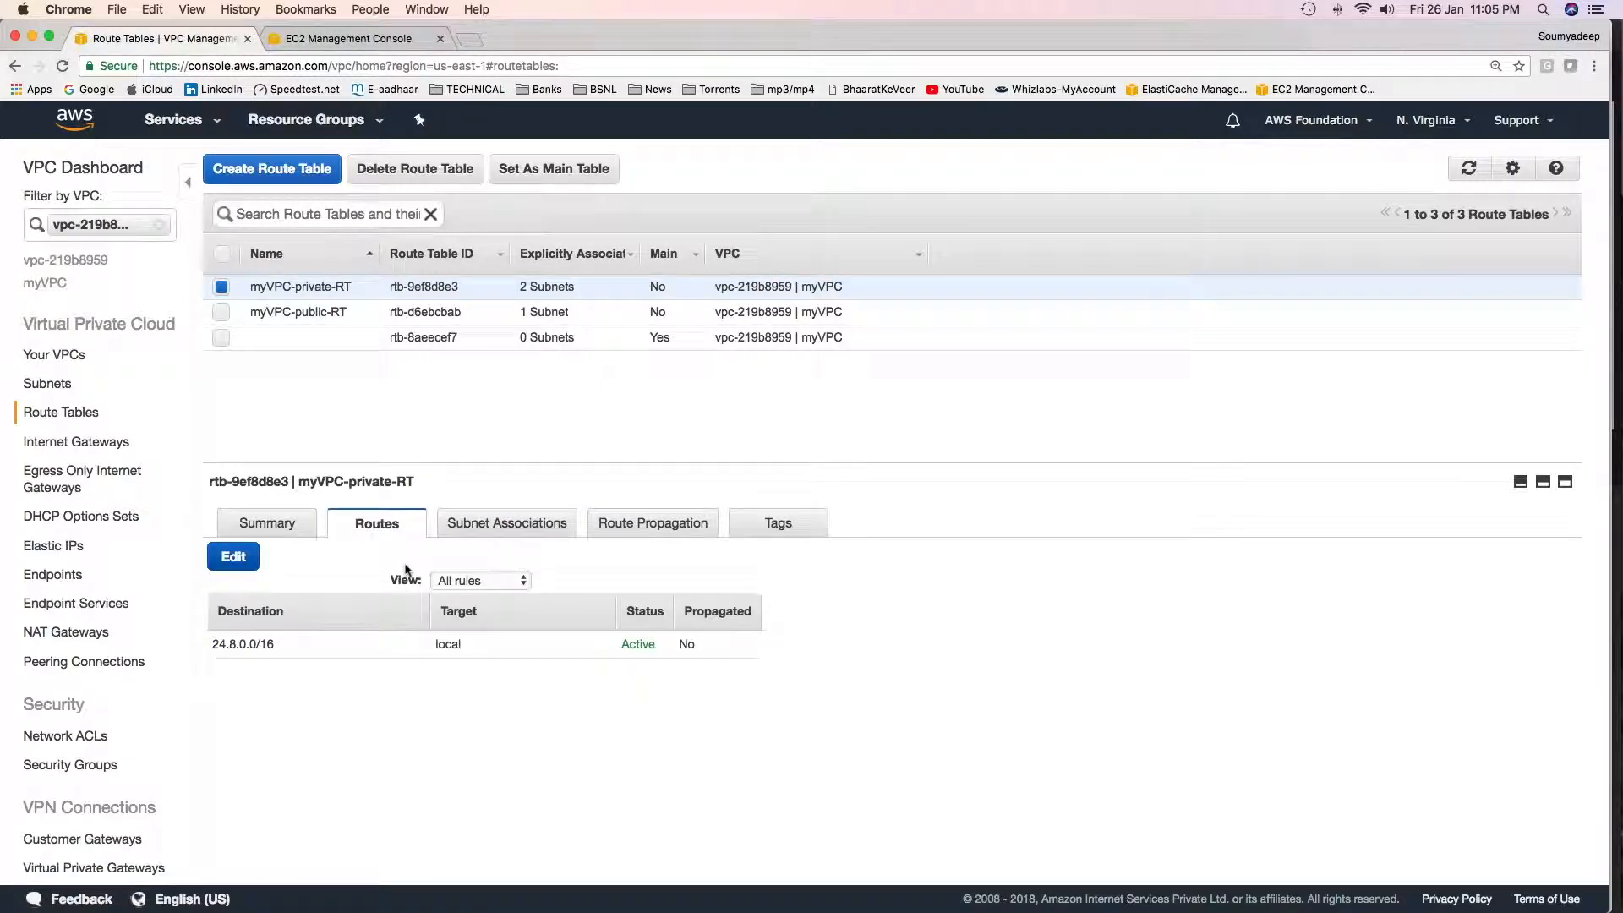
left_click(487, 539)
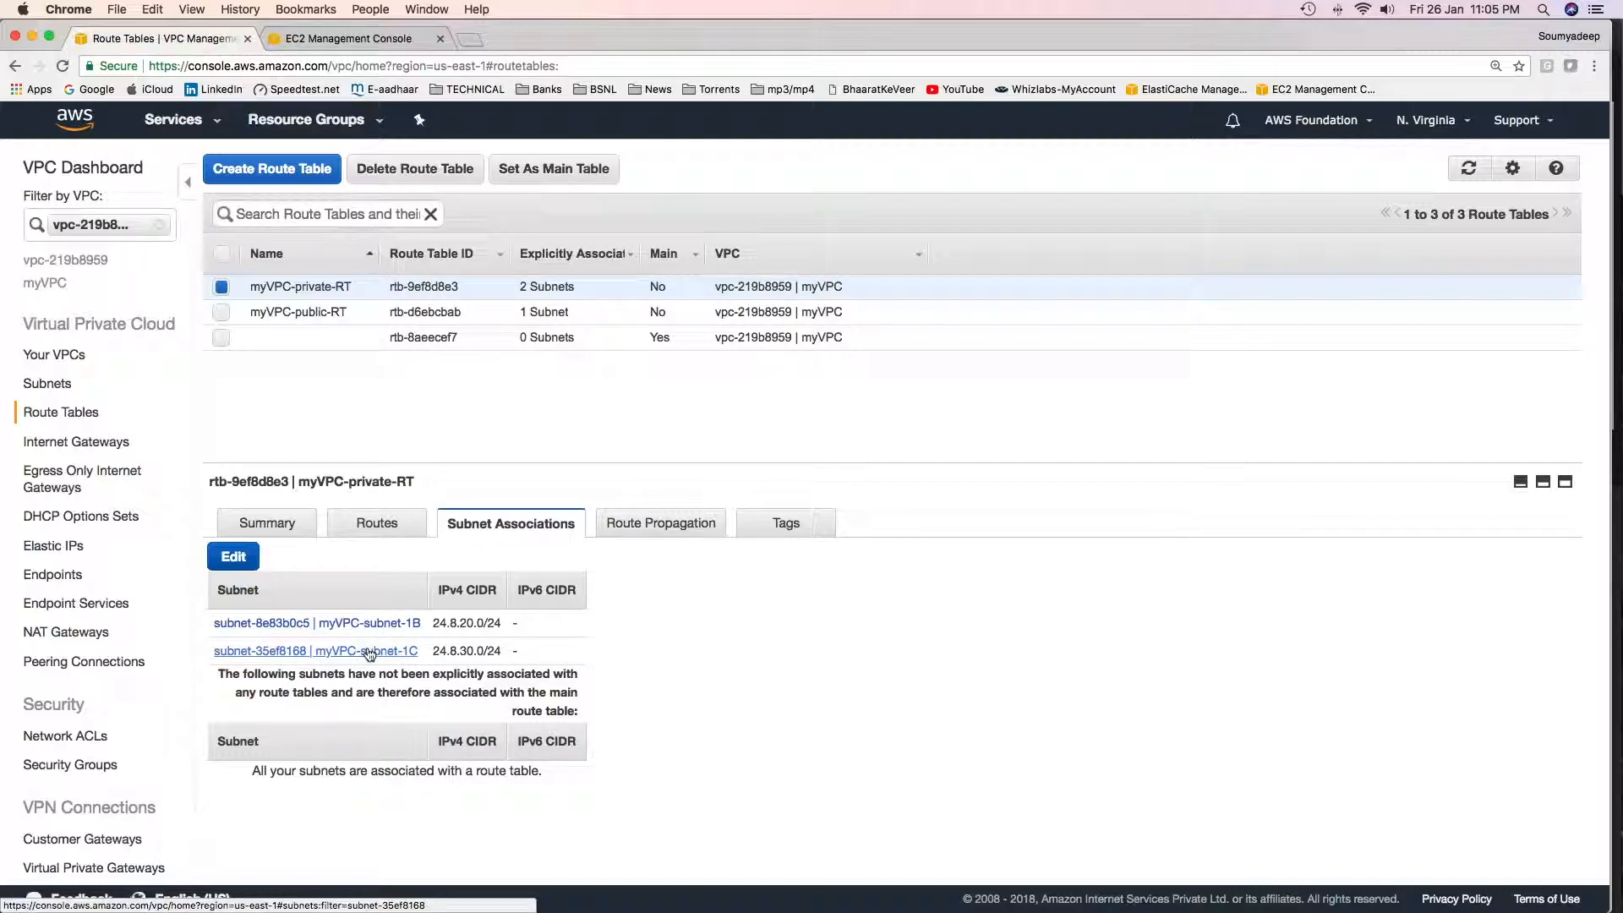
left_click(363, 39)
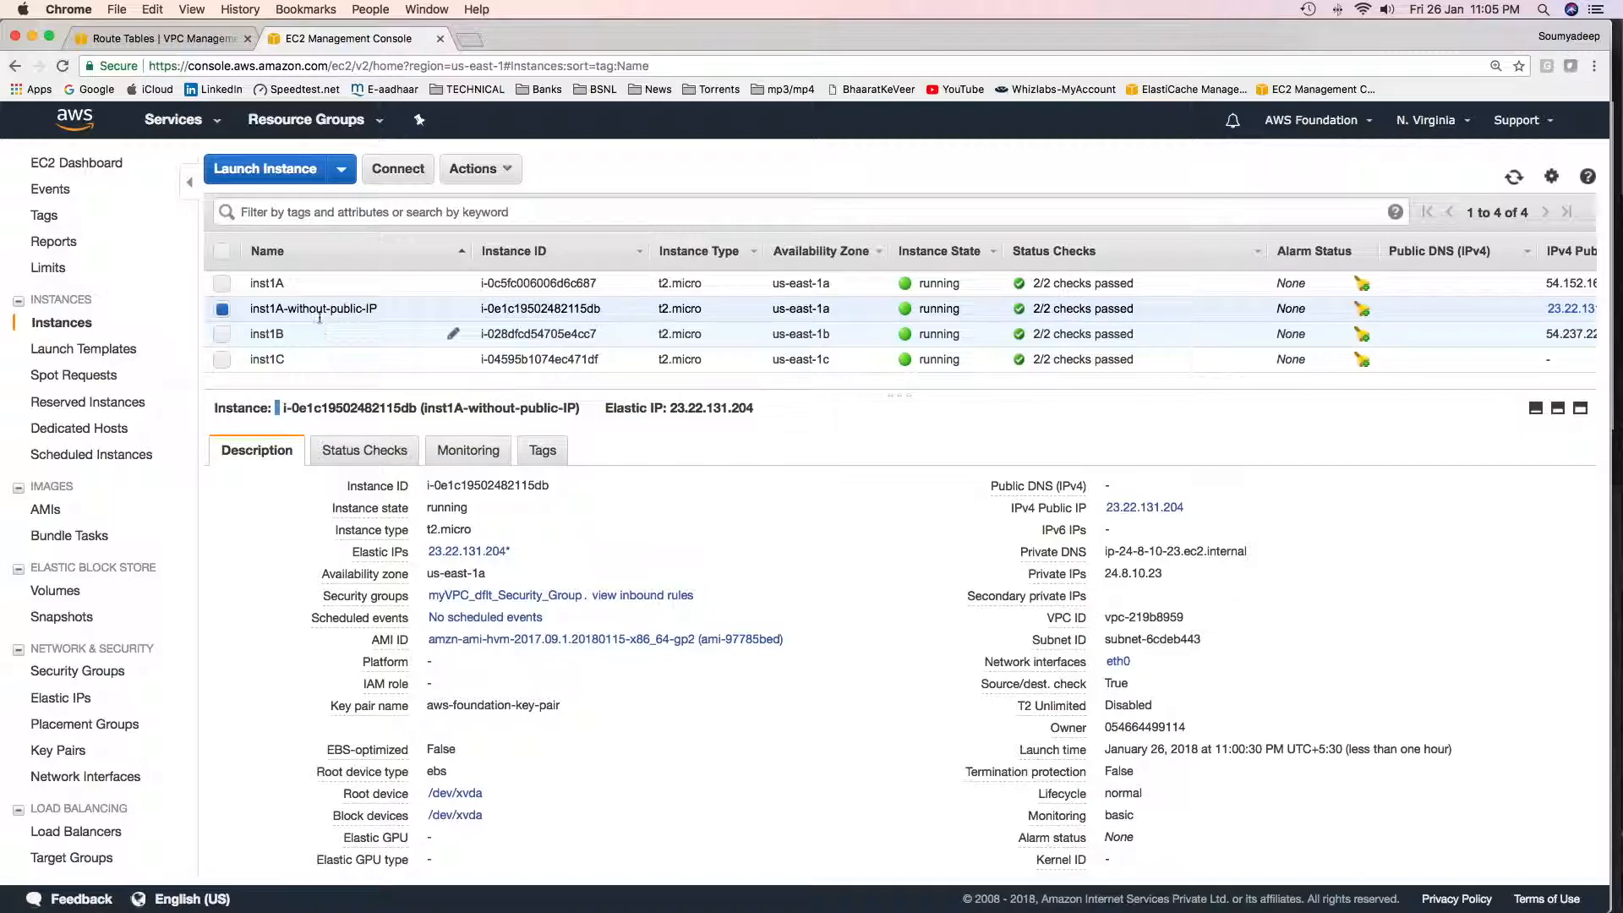
left_click(291, 181)
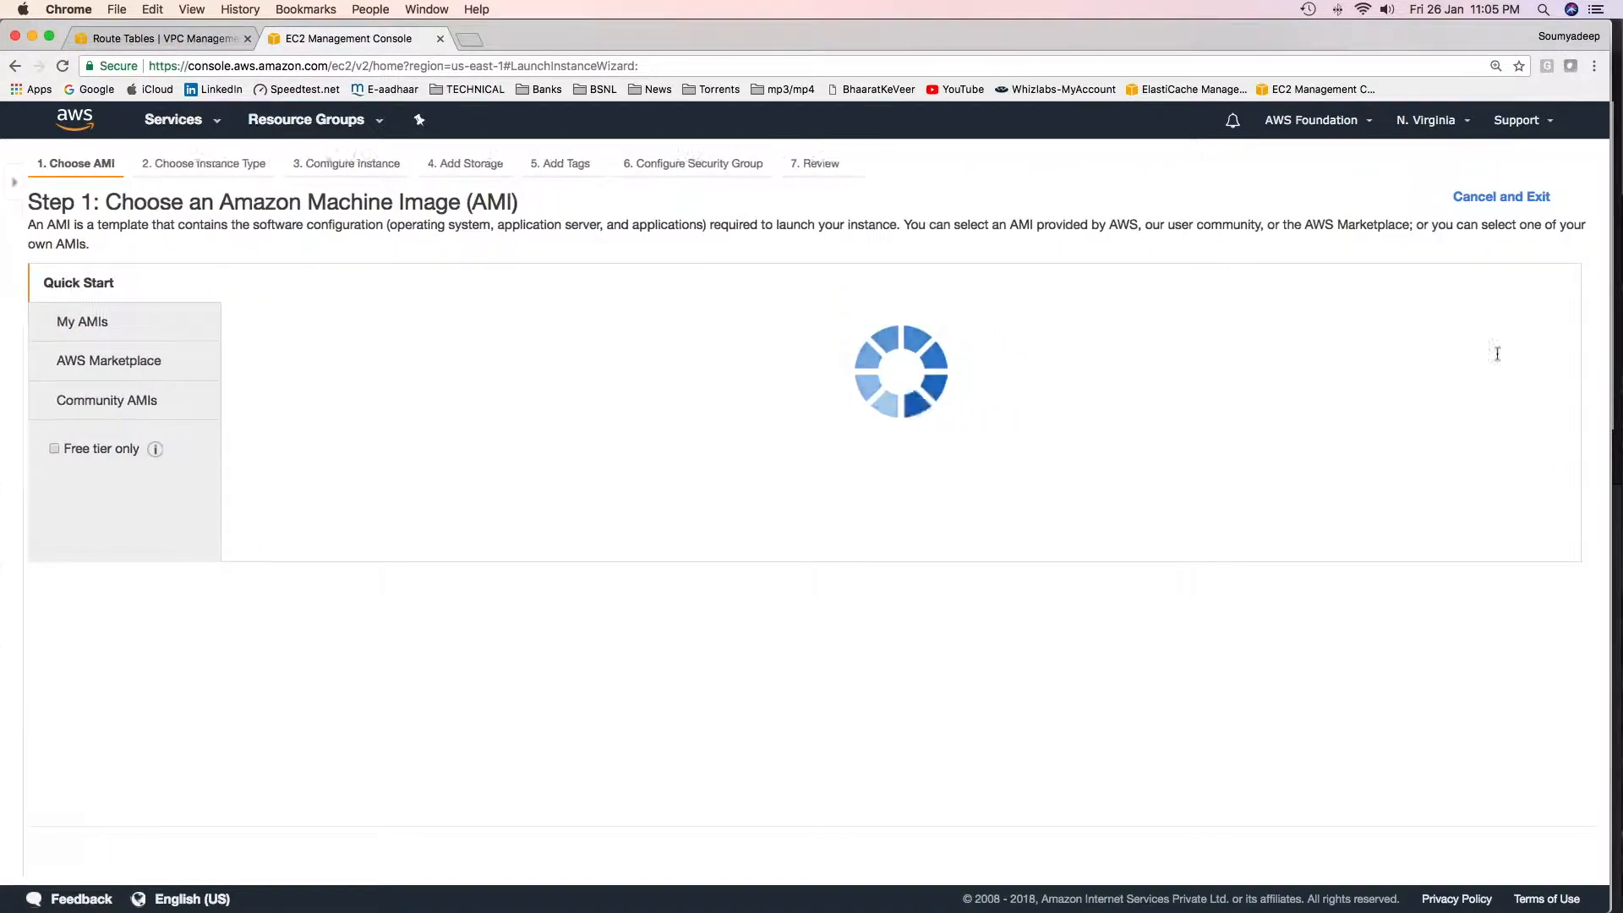
left_click(1496, 322)
left_click(1480, 864)
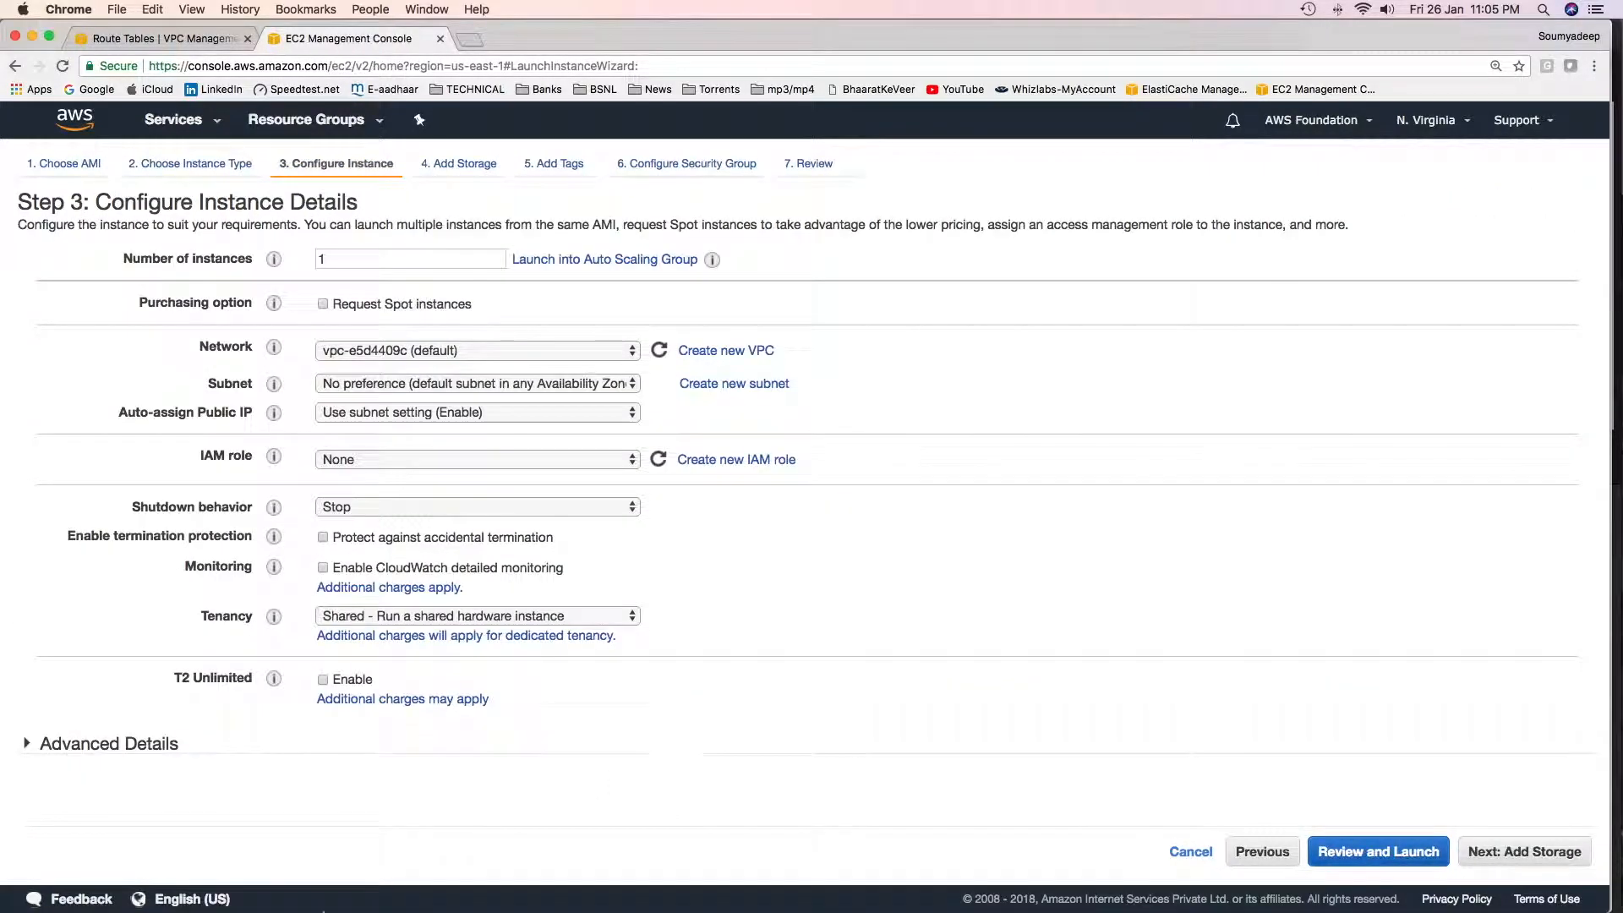
left_click_drag(97, 203, 359, 203)
left_click(507, 350)
left_click(507, 368)
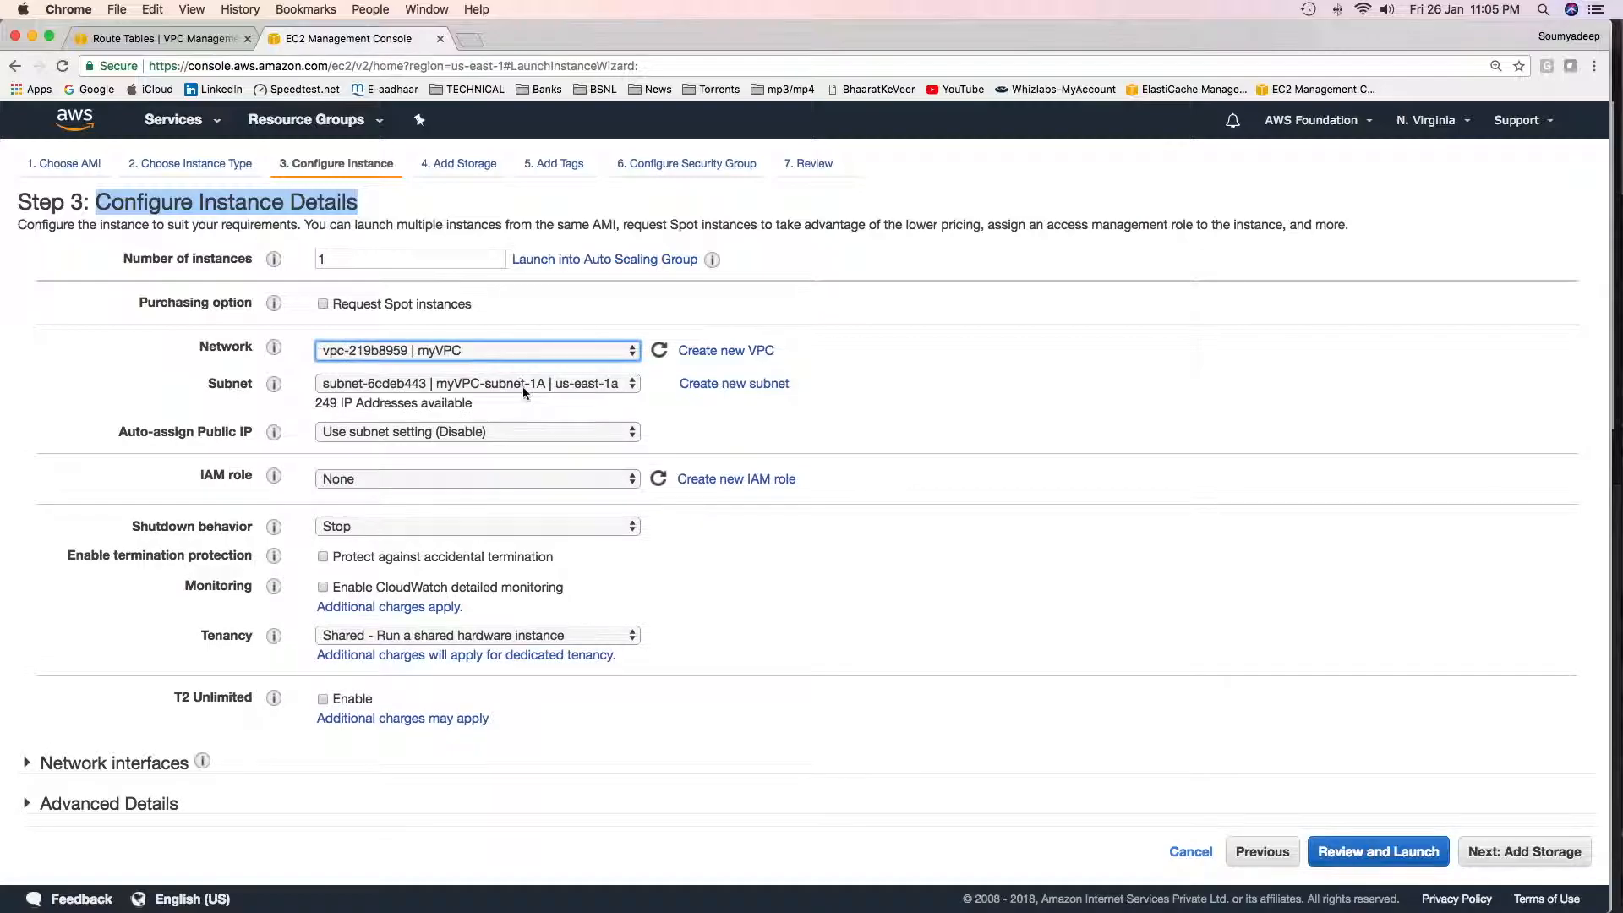
left_click(522, 383)
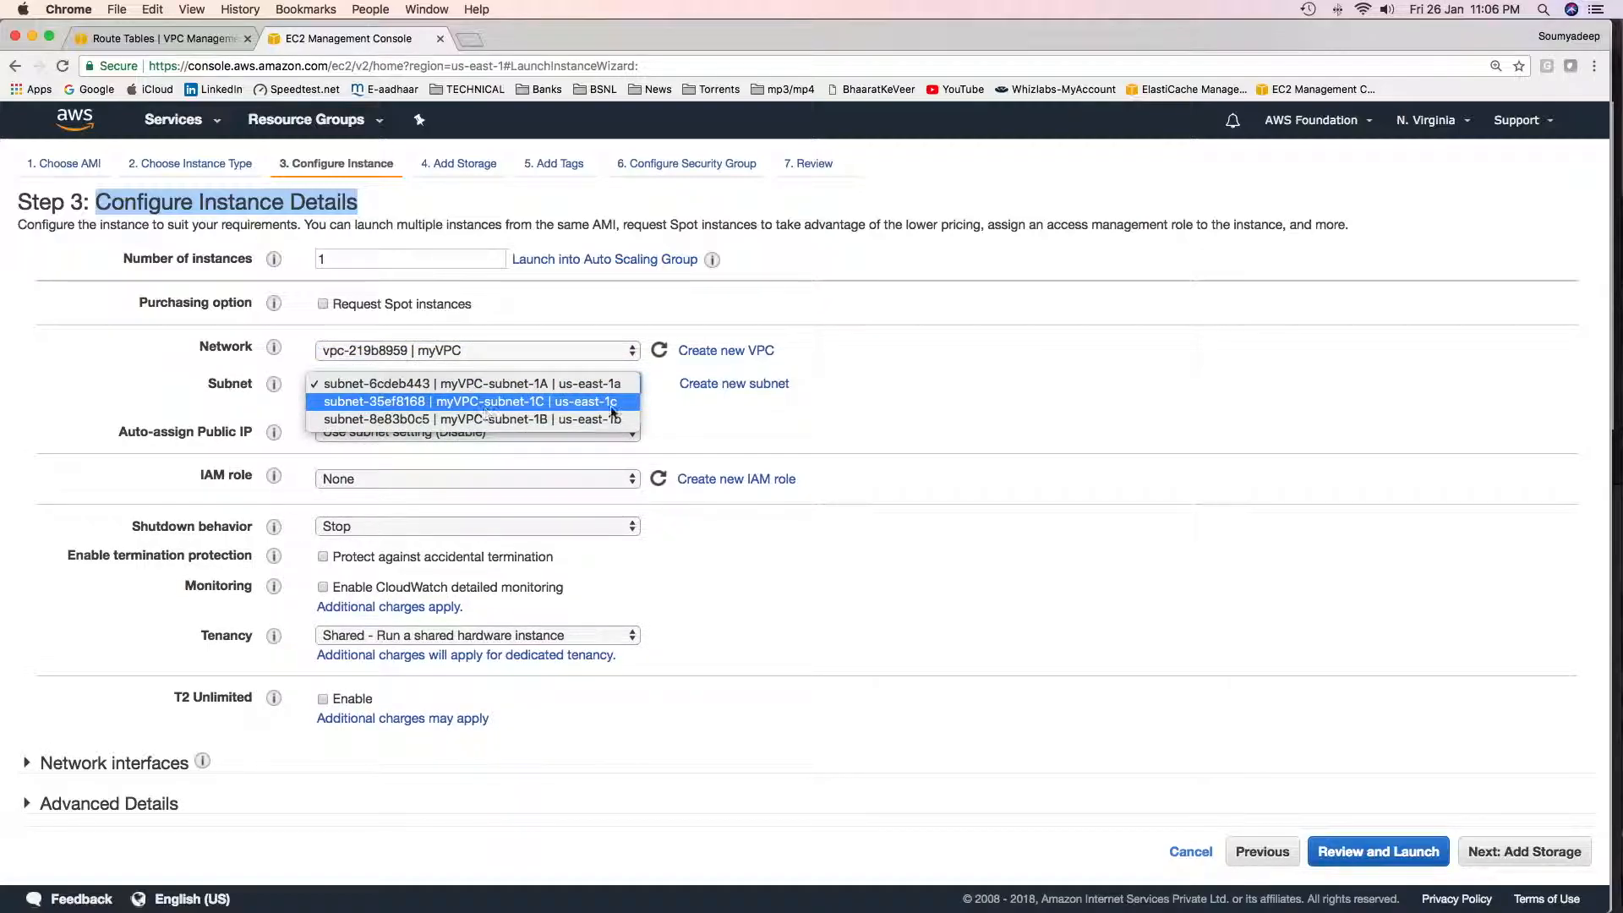
left_click(794, 407)
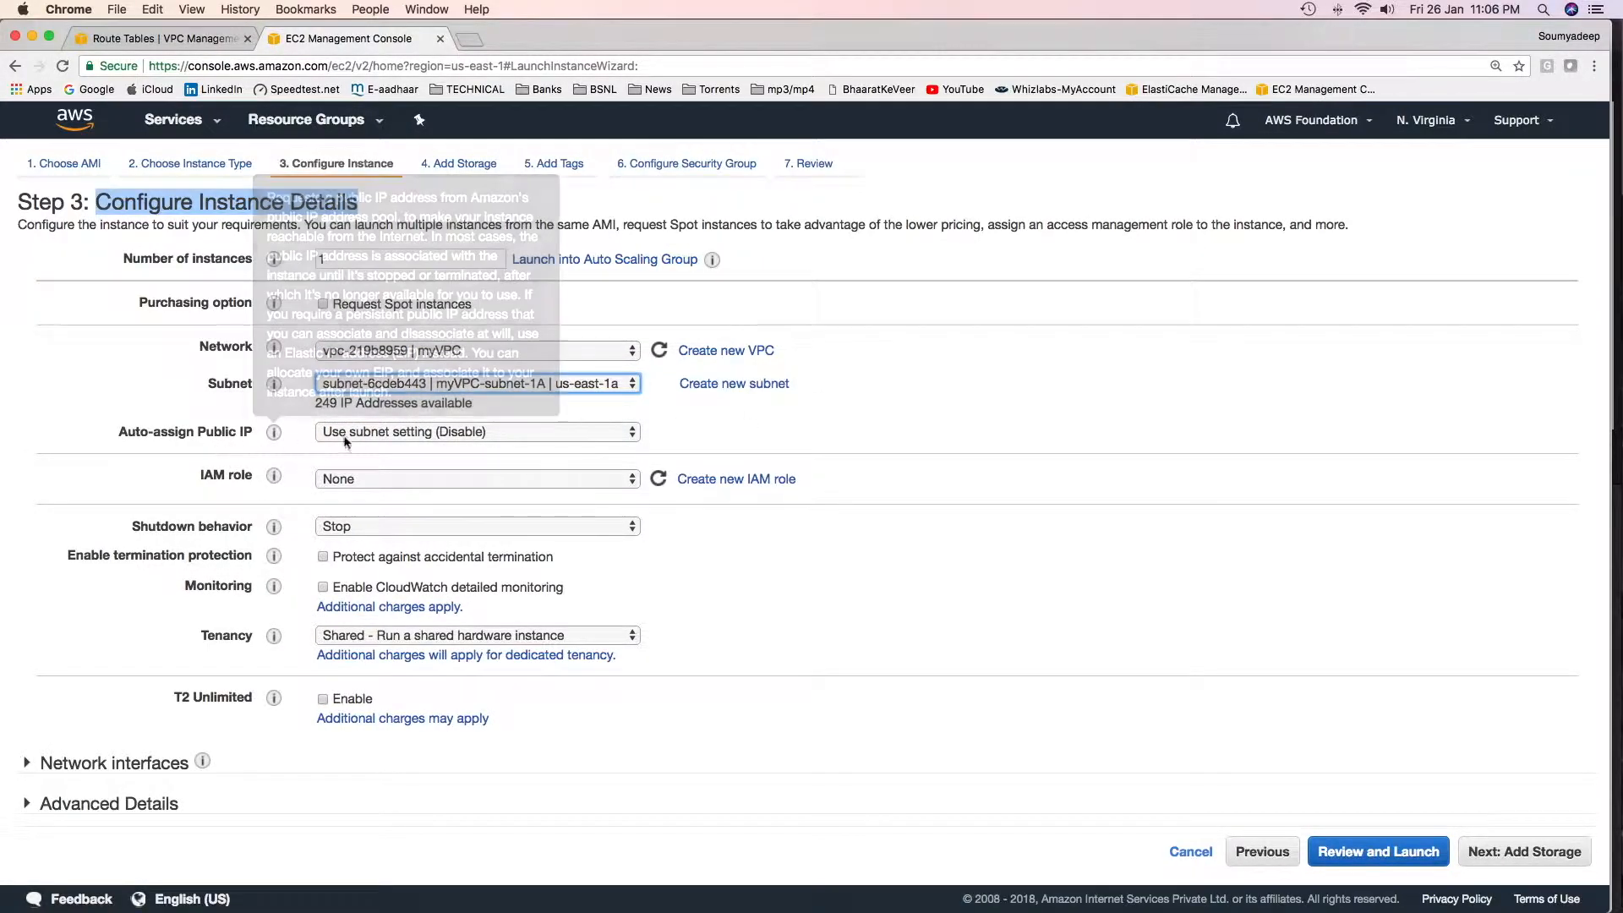
left_click(412, 433)
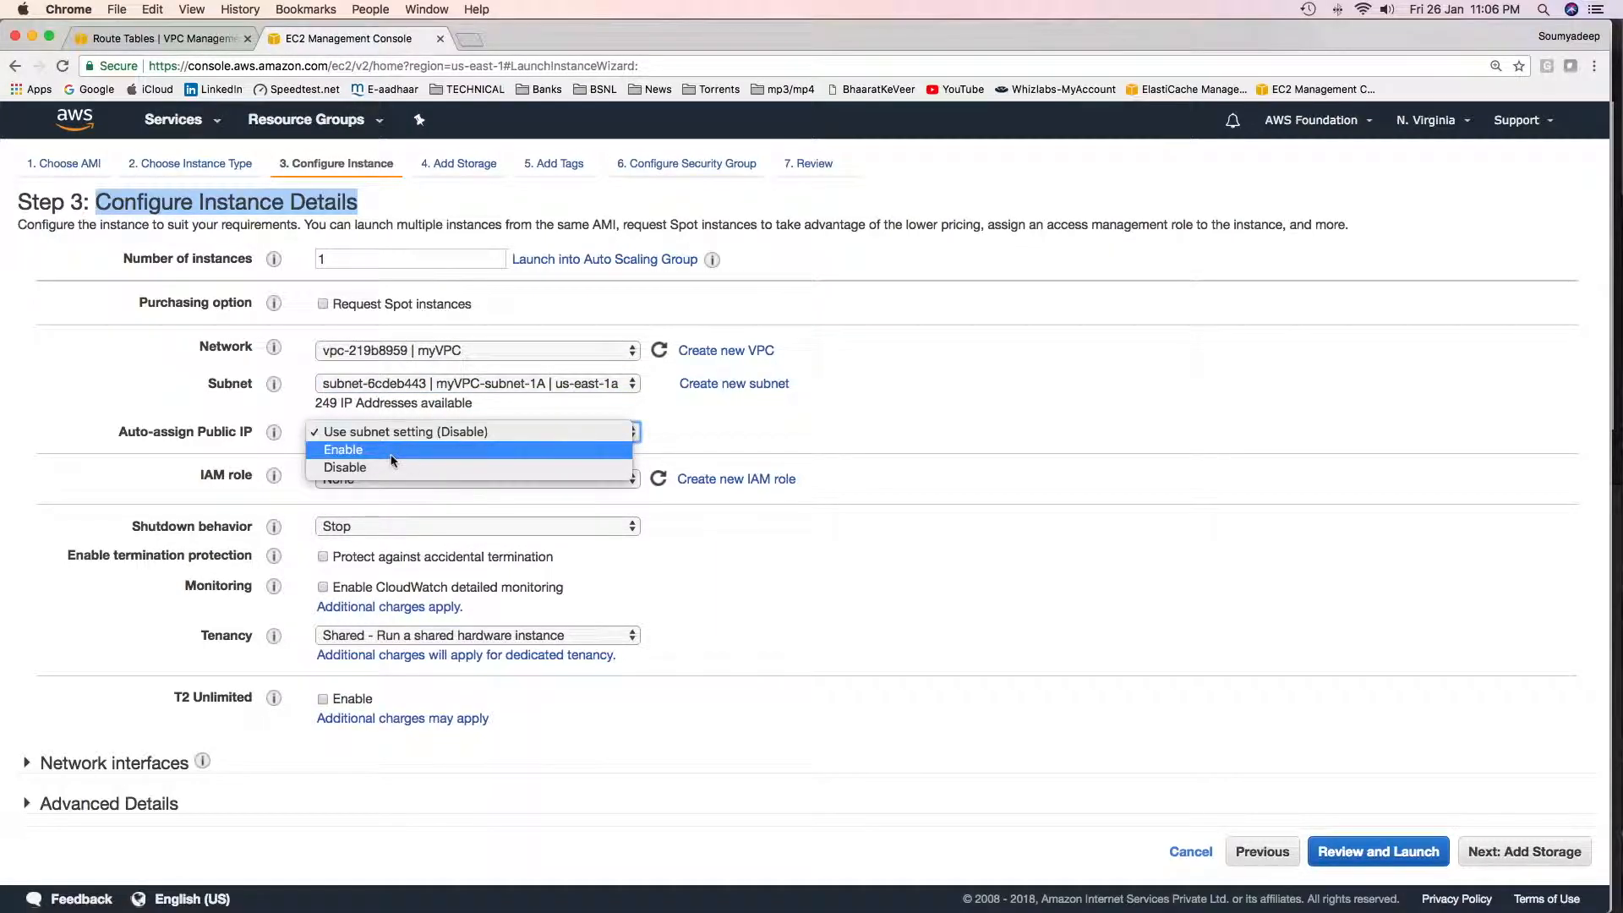
left_click(548, 416)
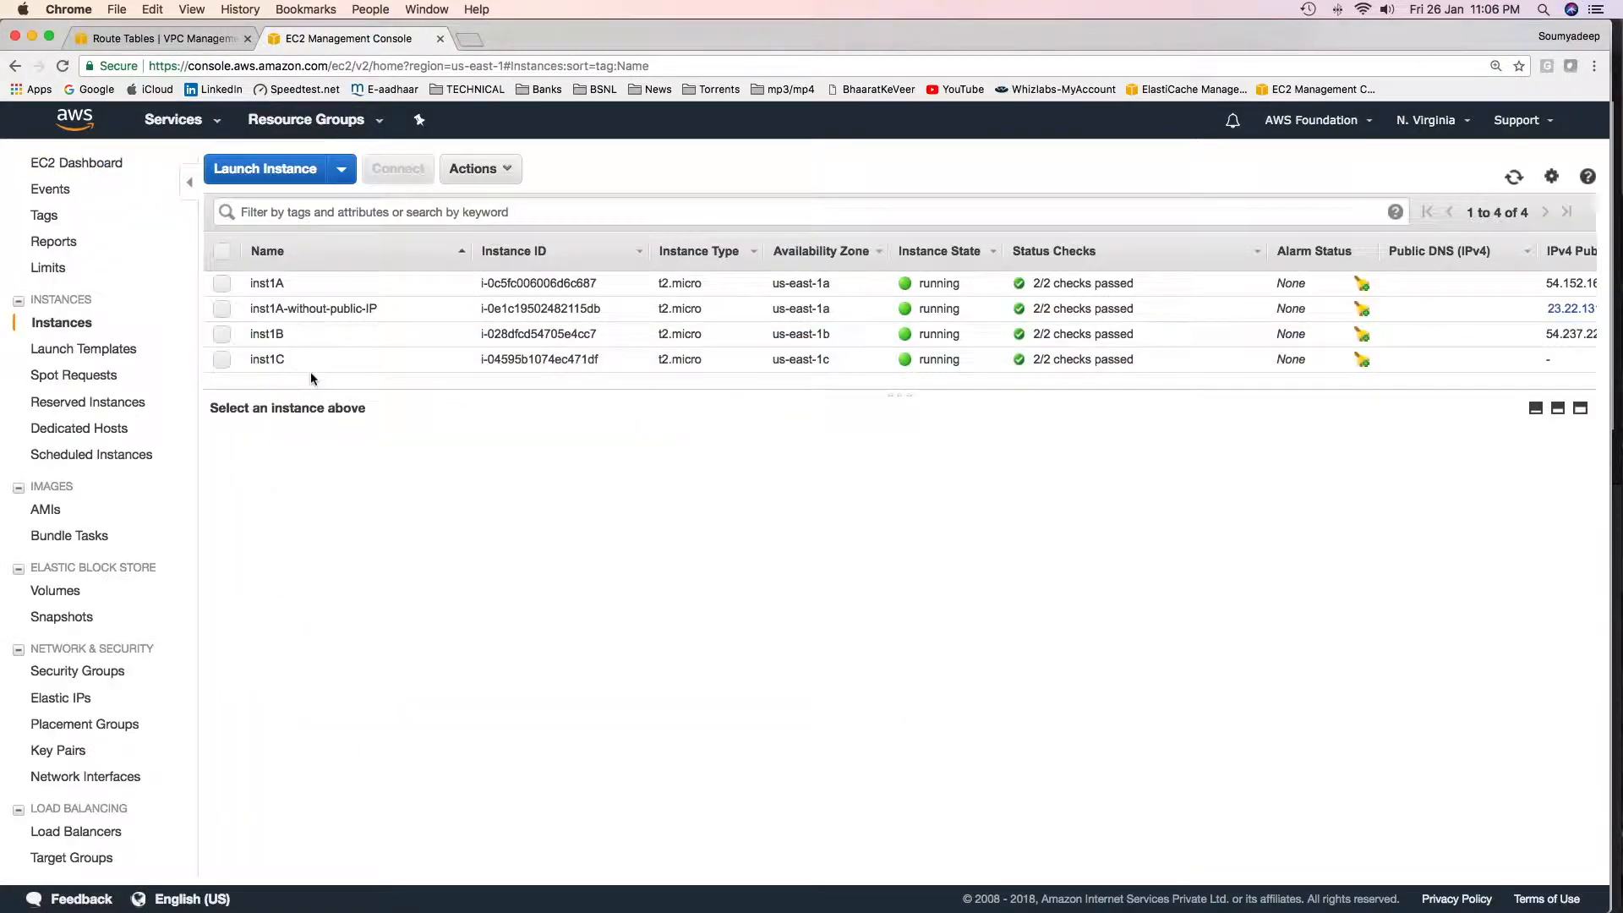
Check inst1B's details and note its public IP 54.237.229.115
left_click(217, 333)
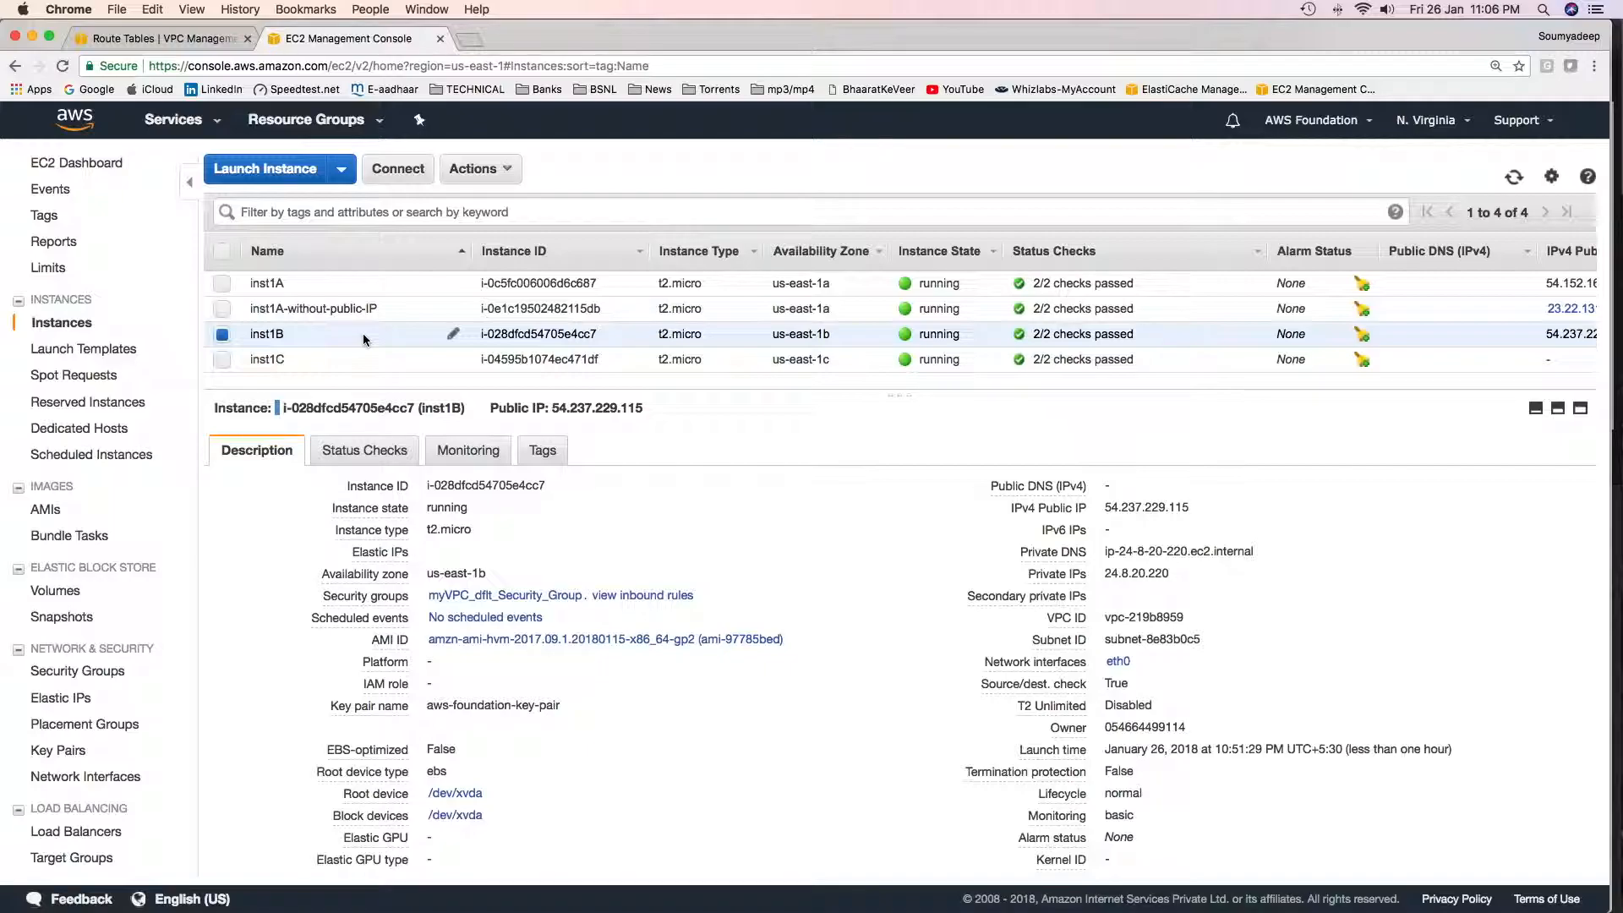
double_click(259, 334)
left_click(1402, 488)
left_click_drag(1107, 507, 1193, 507)
Switch to inst1A-without-public-IP and confirm its Elastic IP 23.22.131.204
left_click(224, 331)
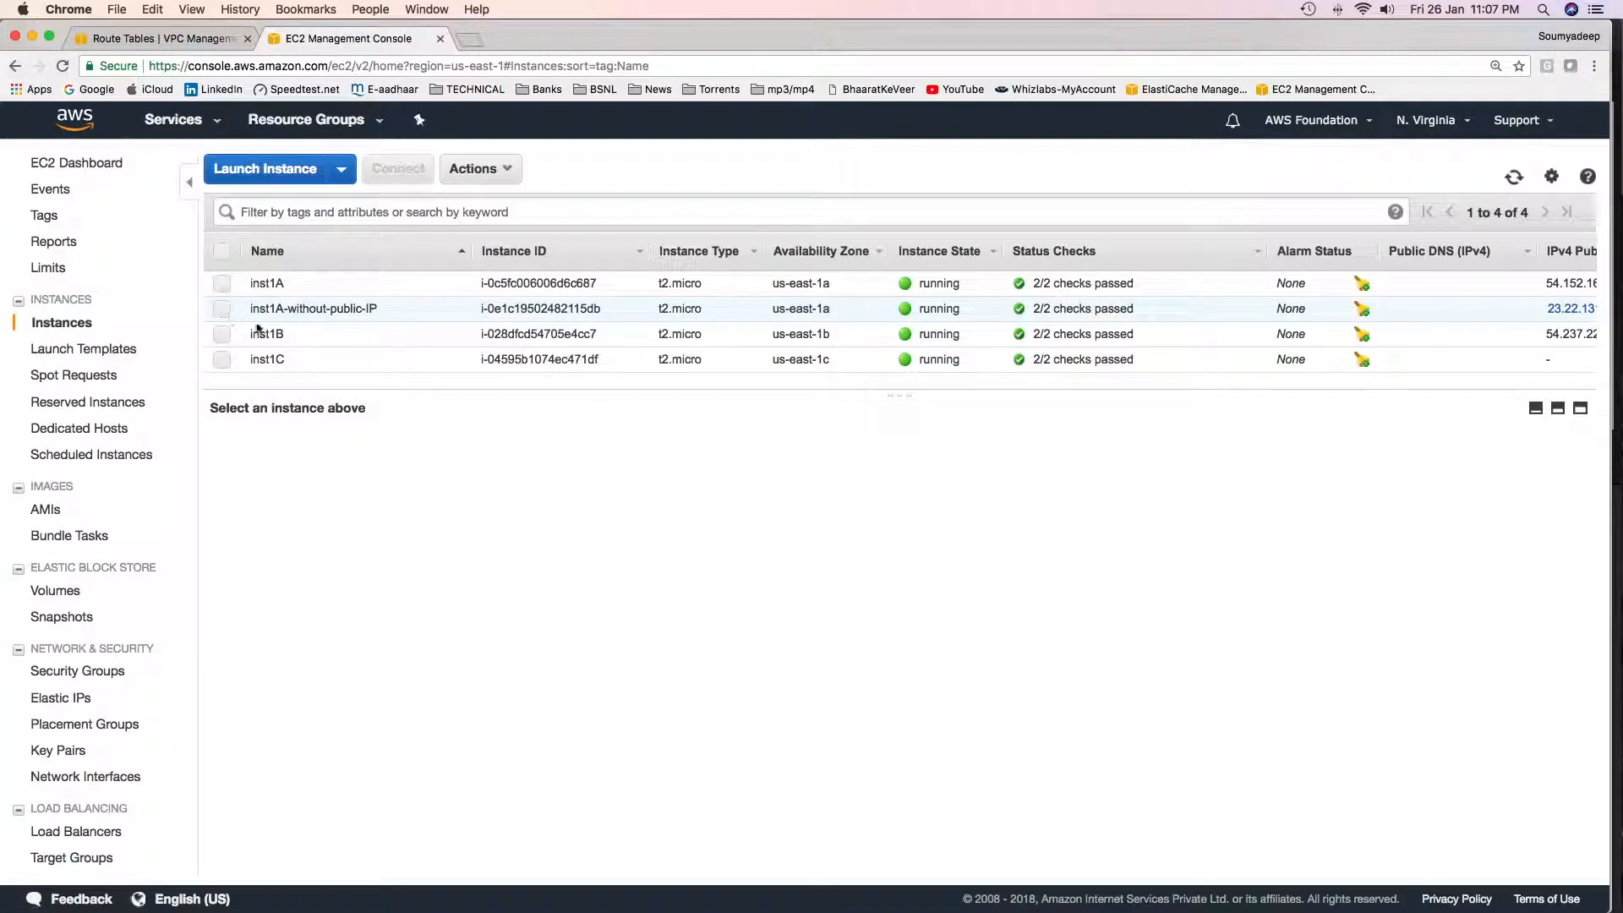
left_click(333, 310)
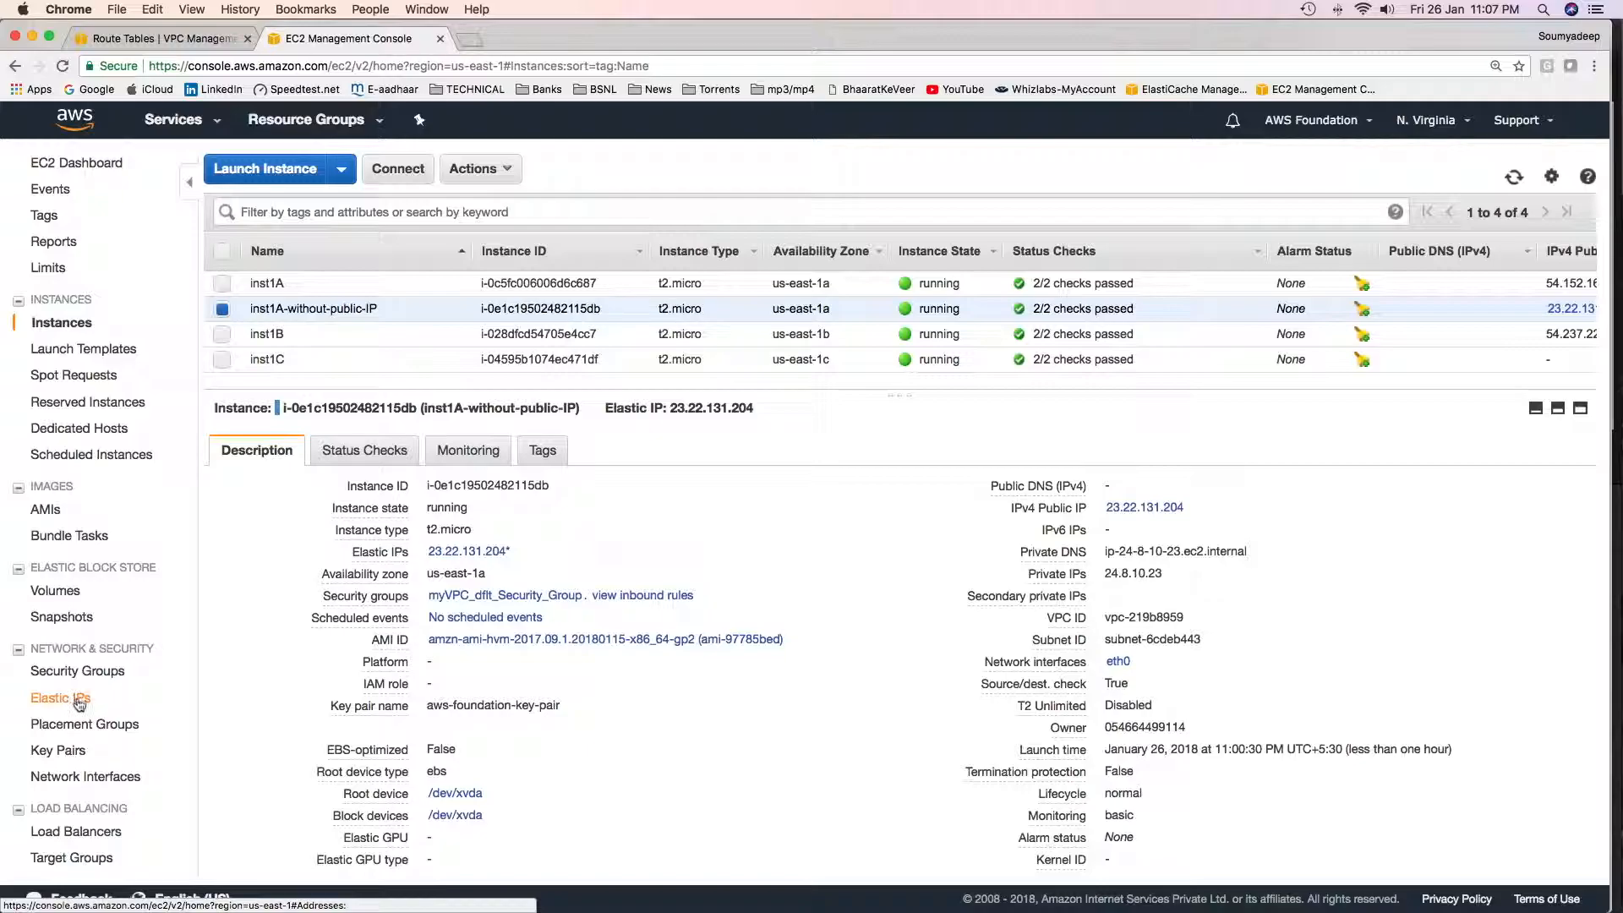
left_click_drag(1190, 507, 1082, 507)
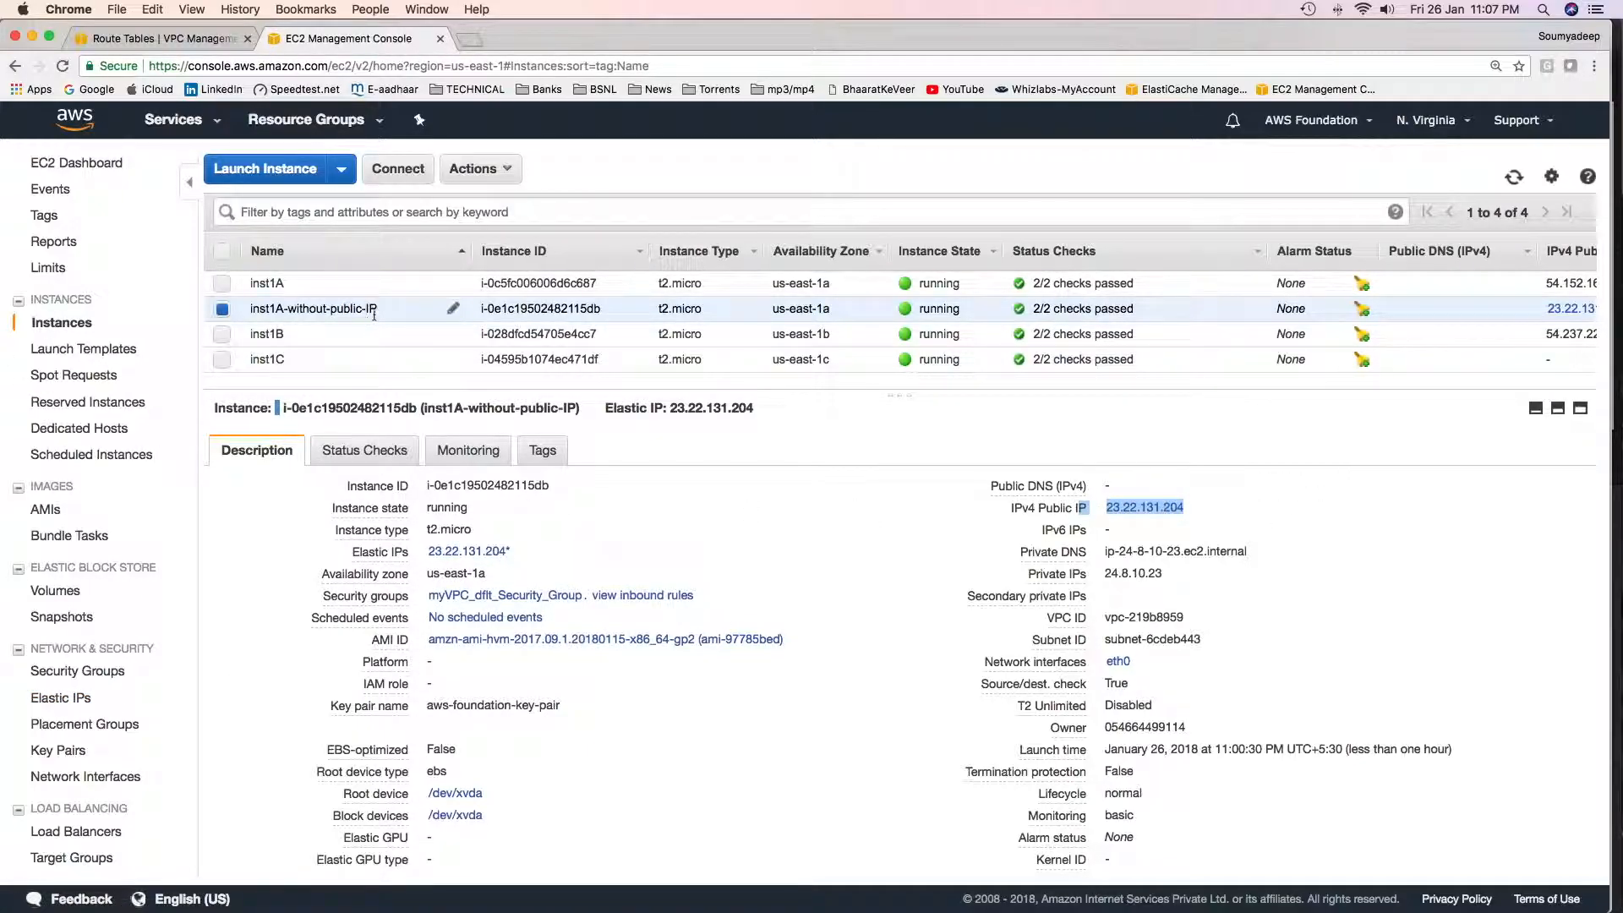
left_click(1382, 535)
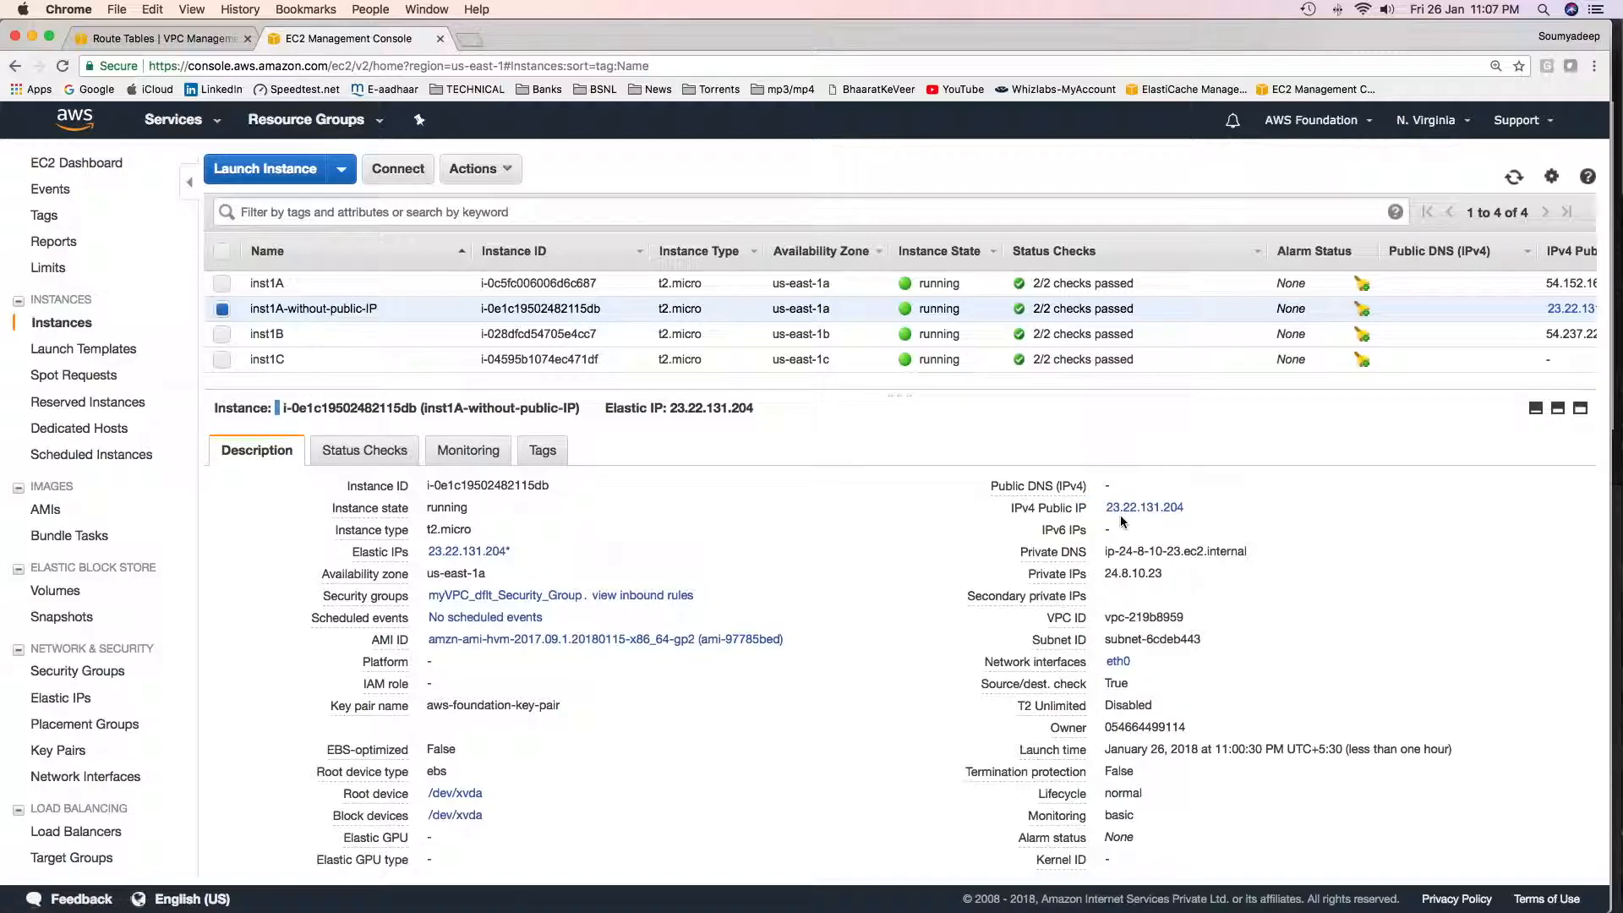